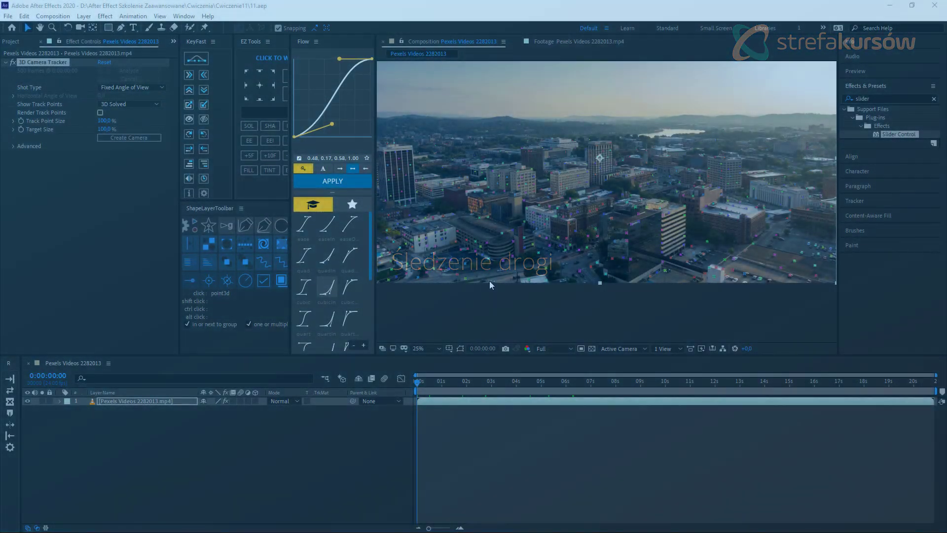
Zoom the viewer to 50% and move to 0:00:10:15, where the park shows.
{"action": "mouse_move", "coordinate": [418, 381]}
{"action": "left_mouse_down"}
{"action": "mouse_move", "coordinate": [928, 372]}
{"action": "mouse_move", "coordinate": [407, 392]}
{"action": "left_mouse_up"}
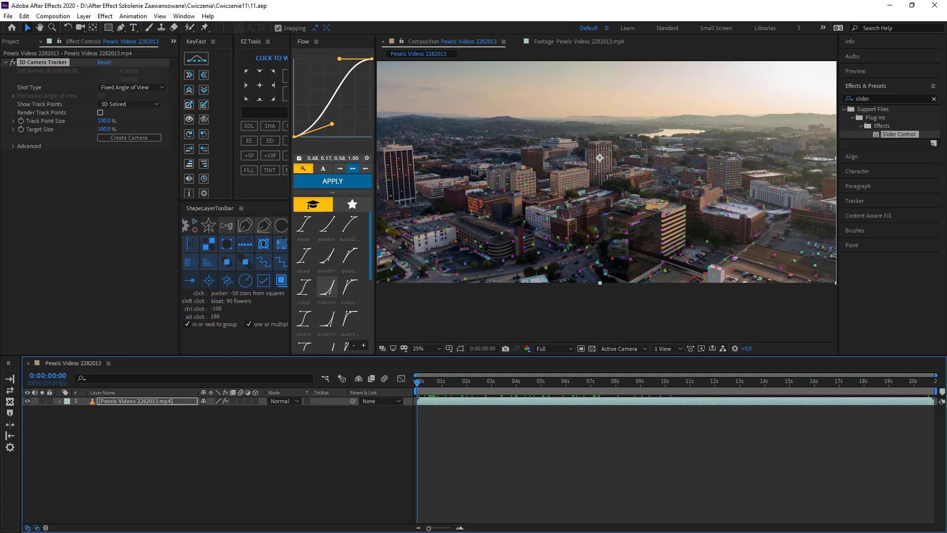
{"action": "key", "text": "period"}
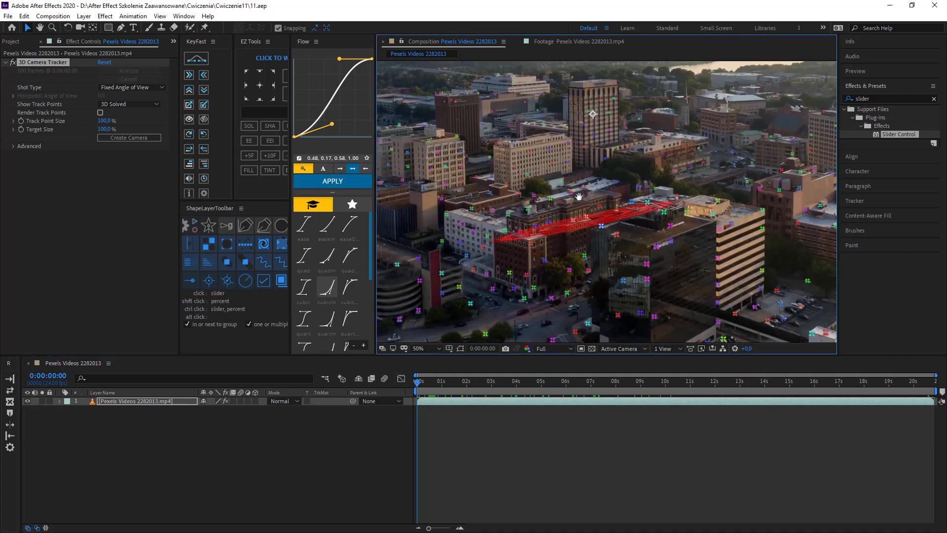
{"action": "left_click_drag", "start_coordinate": [606, 277], "coordinate": [606, 218]}
{"action": "left_click", "coordinate": [445, 382]}
{"action": "left_click_drag", "start_coordinate": [458, 382], "coordinate": [681, 382]}
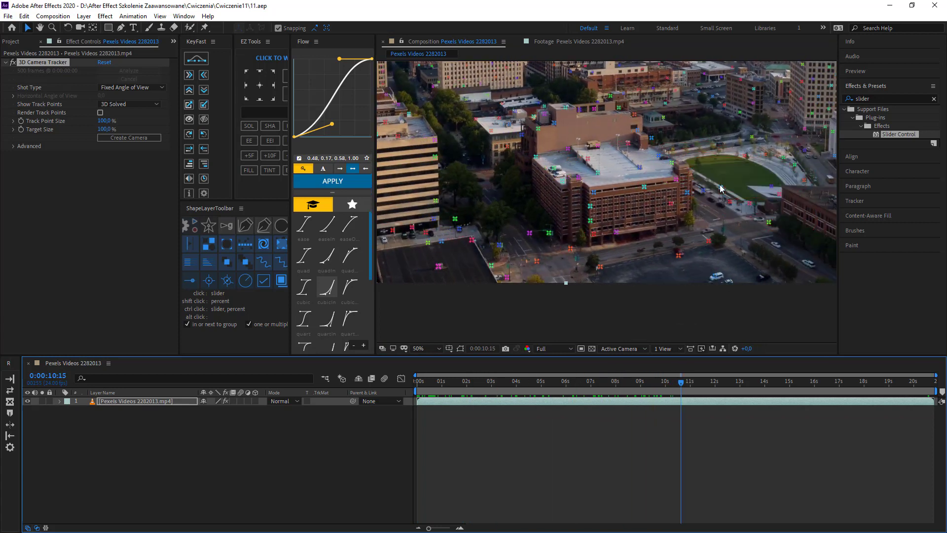
Select about a dozen track points around the park at 0:00:13:12 for layer creation.
{"action": "left_click", "coordinate": [721, 188]}
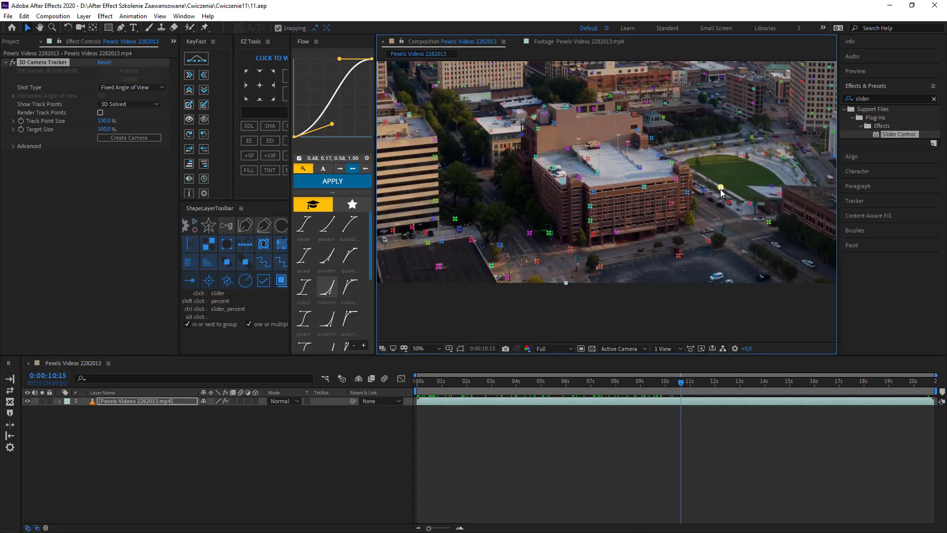
{"action": "left_click_drag", "start_coordinate": [724, 173], "coordinate": [740, 218]}
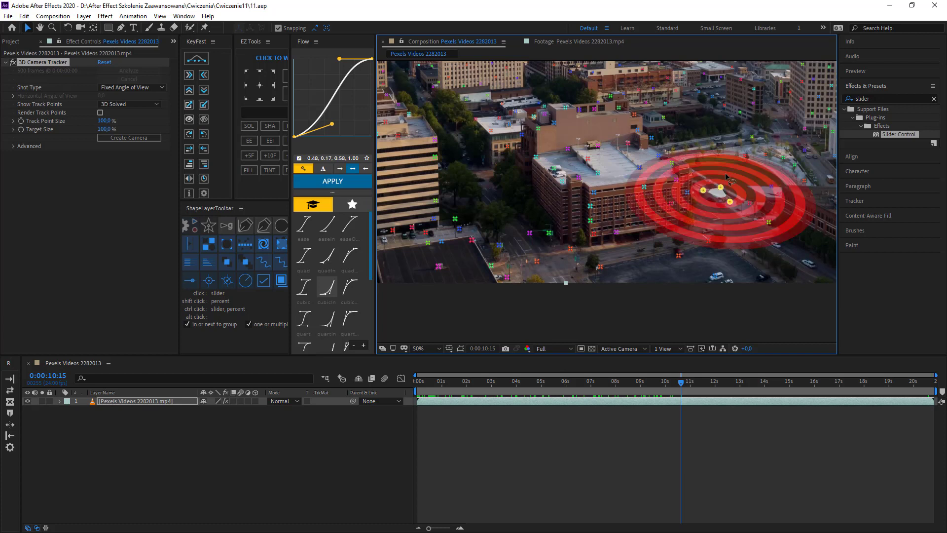
{"action": "left_click", "coordinate": [759, 168]}
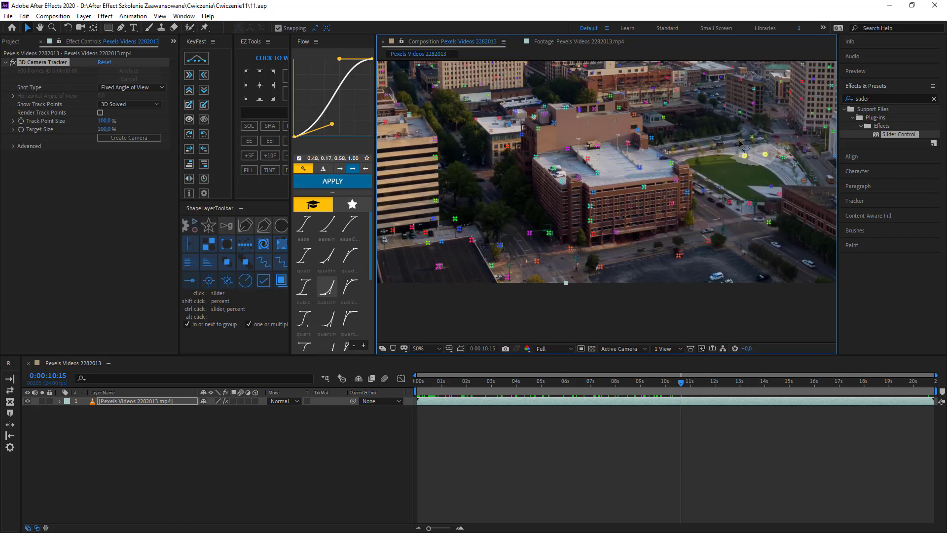
{"action": "left_click_drag", "start_coordinate": [798, 164], "coordinate": [745, 188]}
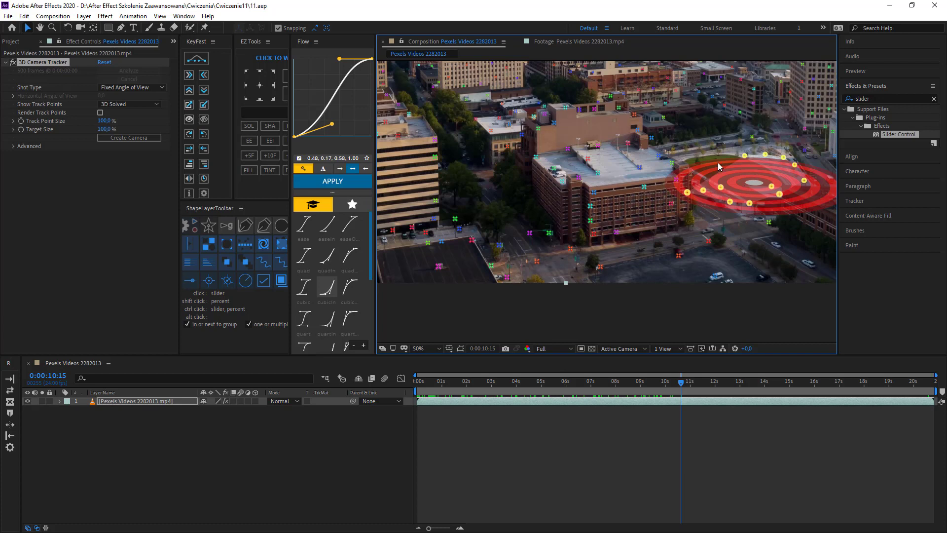
{"action": "left_click_drag", "start_coordinate": [689, 384], "coordinate": [752, 386]}
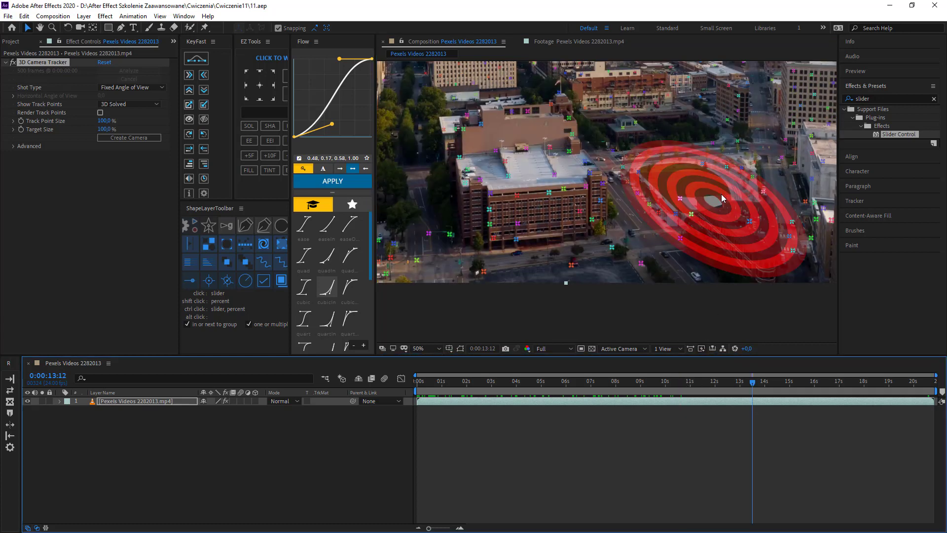
{"action": "right_click", "coordinate": [696, 182]}
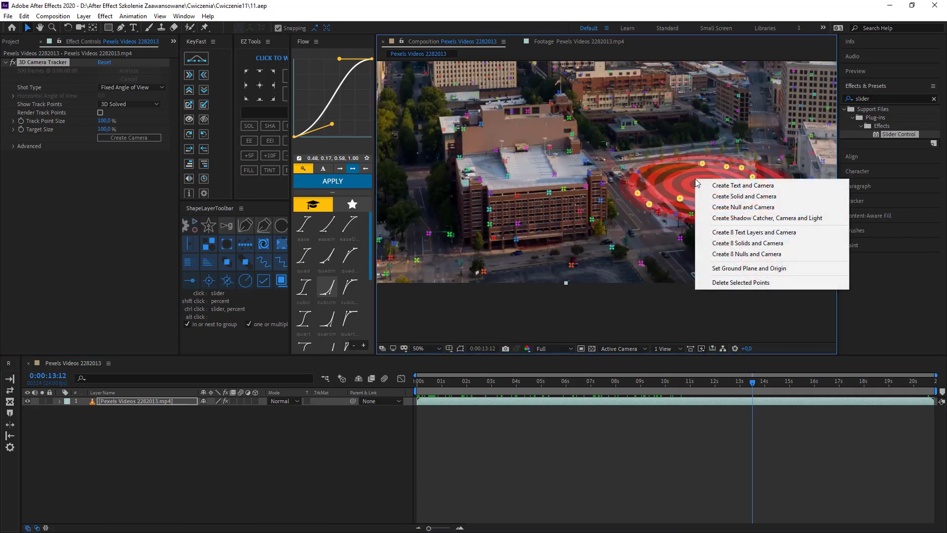
Create Track Solid 1 and a 3D Tracker Camera, then check the solid's tracking at 25% zoom.
{"action": "left_click", "coordinate": [717, 197]}
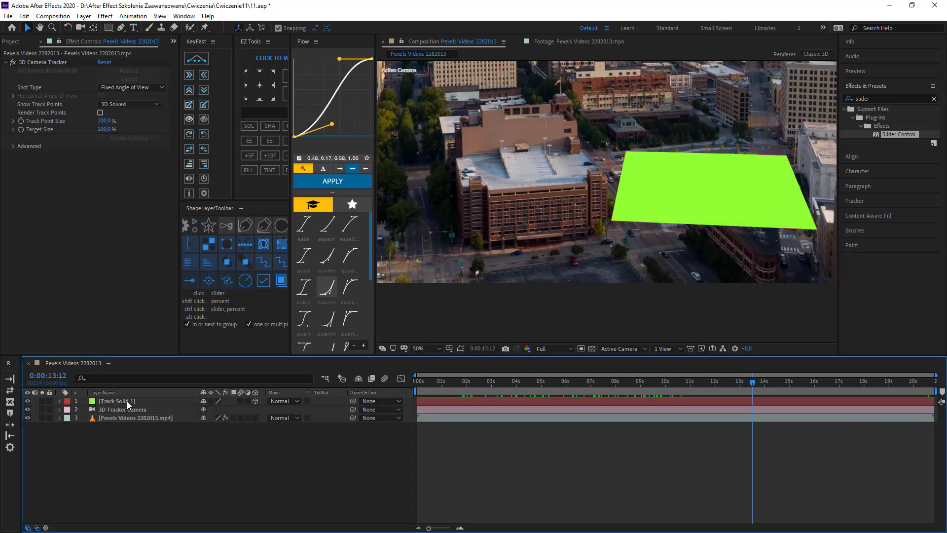
{"action": "left_click", "coordinate": [126, 401]}
{"action": "left_click_drag", "start_coordinate": [756, 386], "coordinate": [419, 384]}
{"action": "key", "text": "comma"}
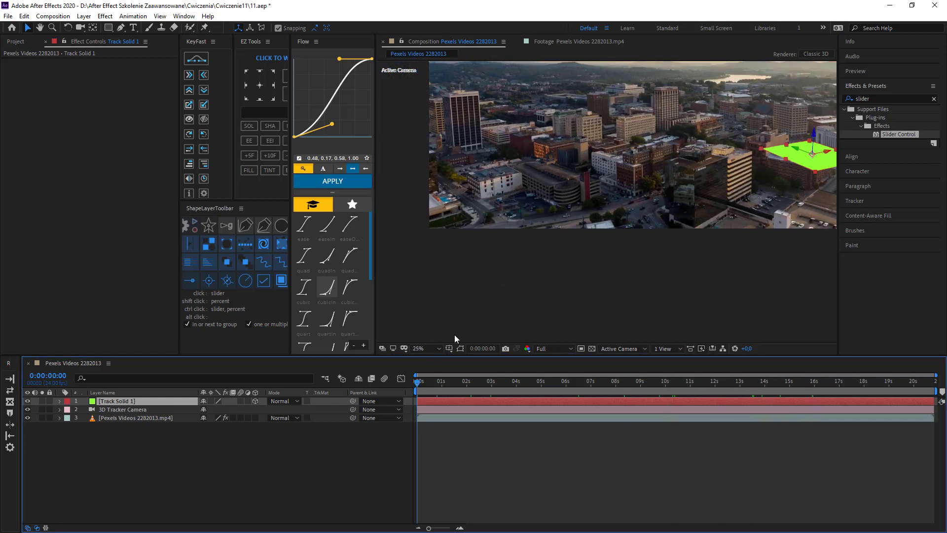
Return to frame 0:00:00:00 and add a new empty Shape Layer 1.
{"action": "left_click", "coordinate": [463, 326]}
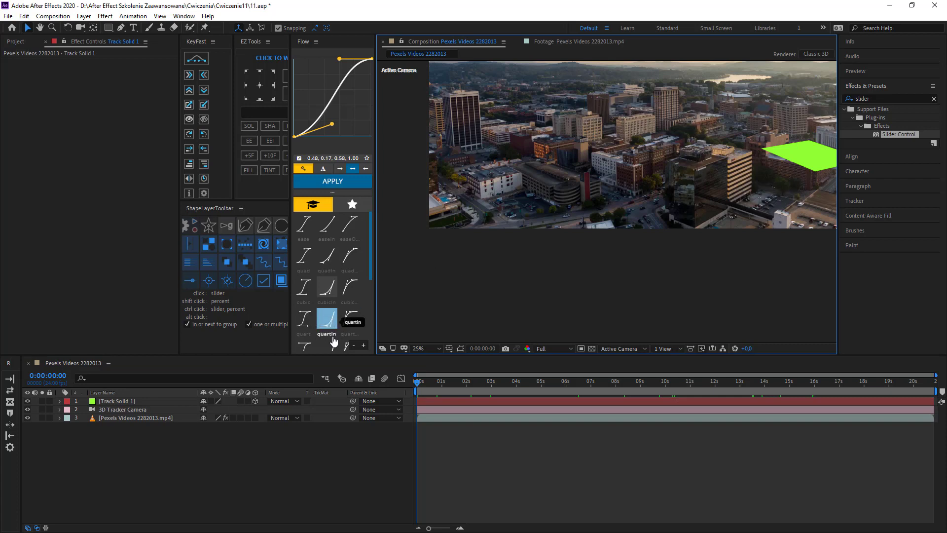
{"action": "right_click", "coordinate": [126, 443]}
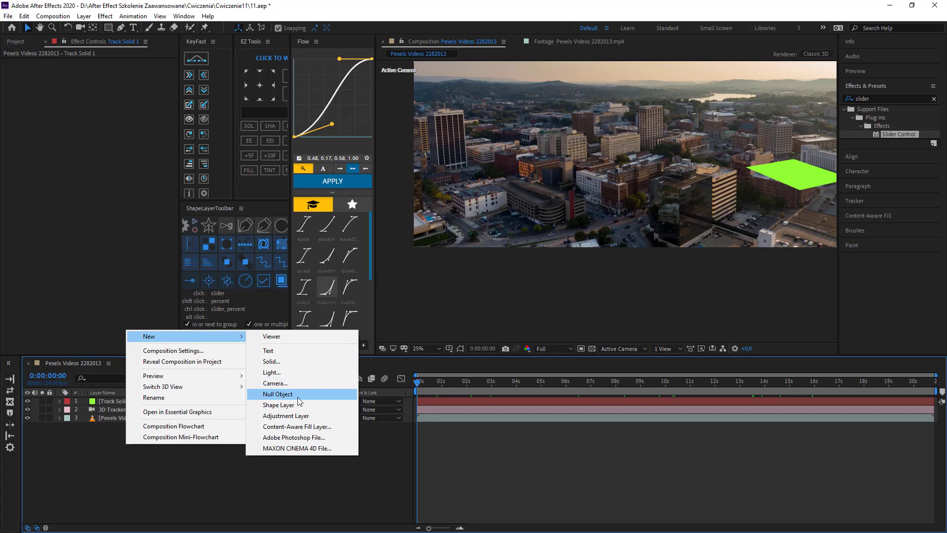
{"action": "left_click", "coordinate": [280, 393]}
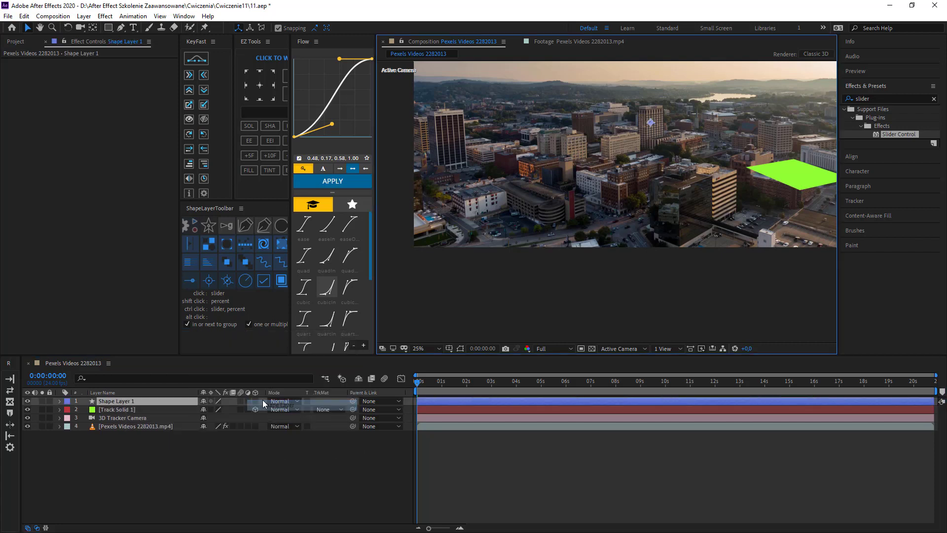
With the Pen tool, place the road line's first three points from the lower left up the road.
{"action": "left_click", "coordinate": [121, 29]}
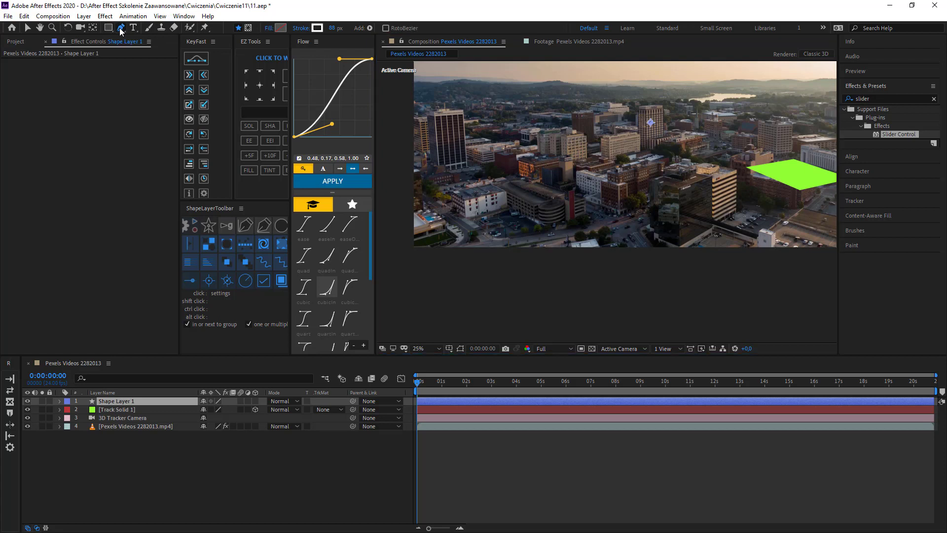
{"action": "left_click", "coordinate": [441, 253]}
{"action": "left_click", "coordinate": [620, 230]}
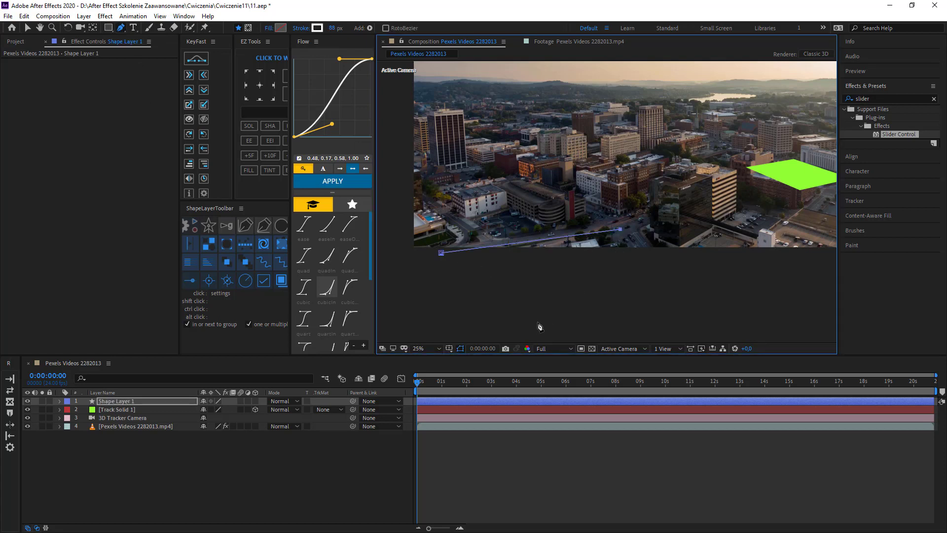
{"action": "left_click", "coordinate": [743, 173]}
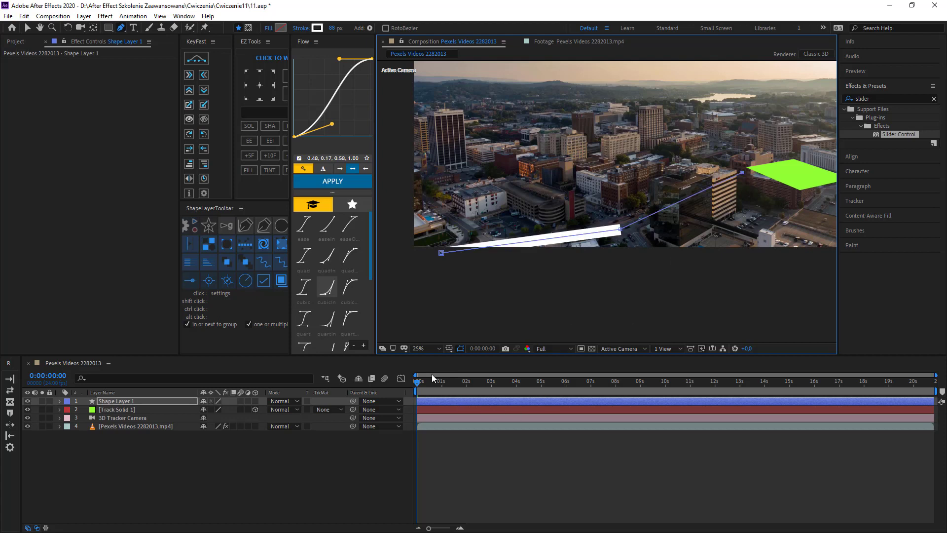
Extend the white line with two more points toward the green solid, then select Track Solid 1.
{"action": "mouse_move", "coordinate": [418, 383]}
{"action": "left_mouse_down"}
{"action": "mouse_move", "coordinate": [794, 375]}
{"action": "mouse_move", "coordinate": [672, 381]}
{"action": "left_mouse_up"}
{"action": "left_click", "coordinate": [821, 176]}
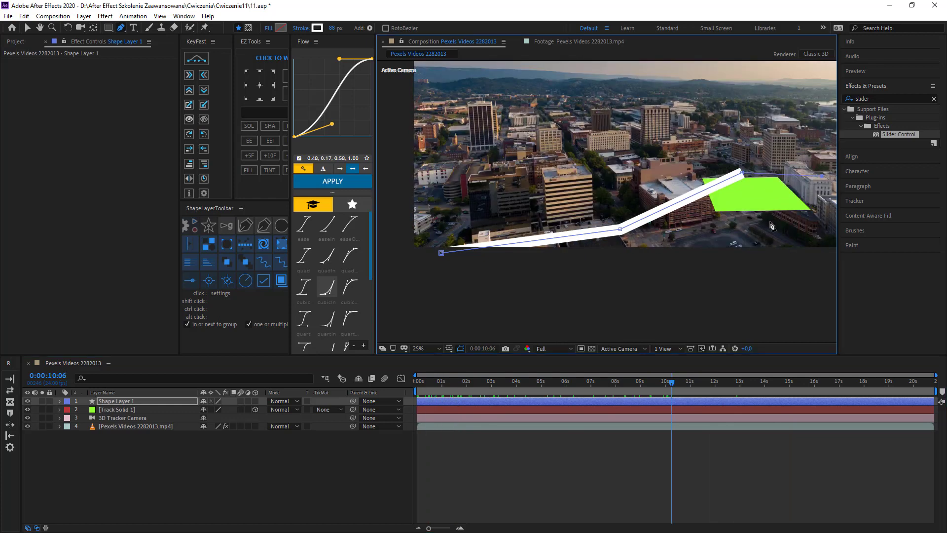
{"action": "scroll", "coordinate": [773, 226], "scroll_direction": "right", "scroll_amount": 4}
{"action": "scroll", "coordinate": [675, 210], "scroll_direction": "right", "scroll_amount": 1}
{"action": "left_click", "coordinate": [694, 195]}
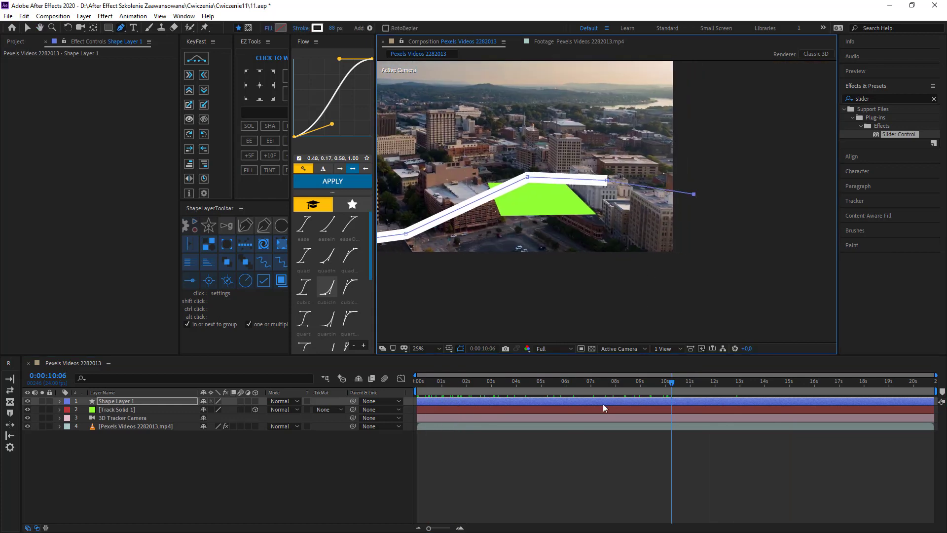
{"action": "left_click_drag", "start_coordinate": [672, 383], "coordinate": [416, 383]}
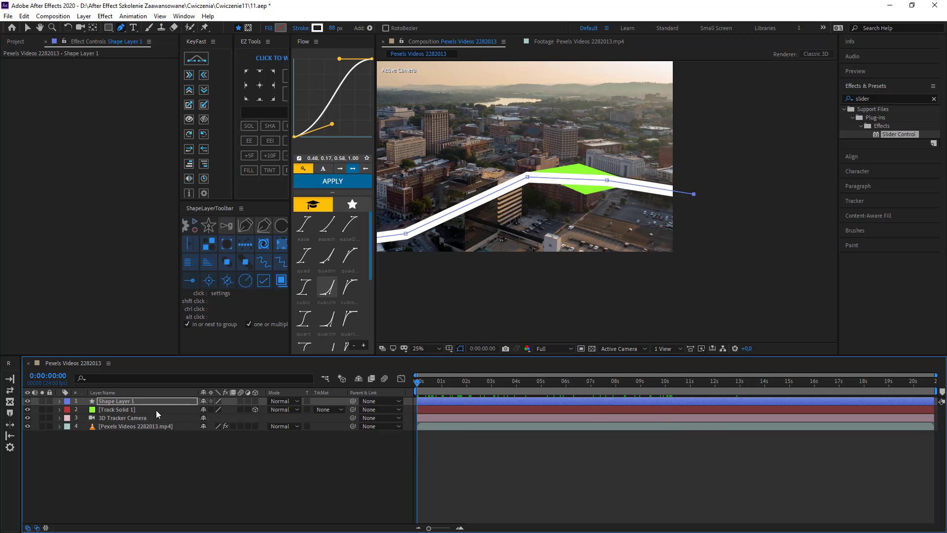
{"action": "left_click", "coordinate": [120, 410]}
Copy Track Solid 1's Position (8014,9, -477,8, 1258,3) into Shape Layer 1's Position and scrub to check.
{"action": "key", "text": "p"}
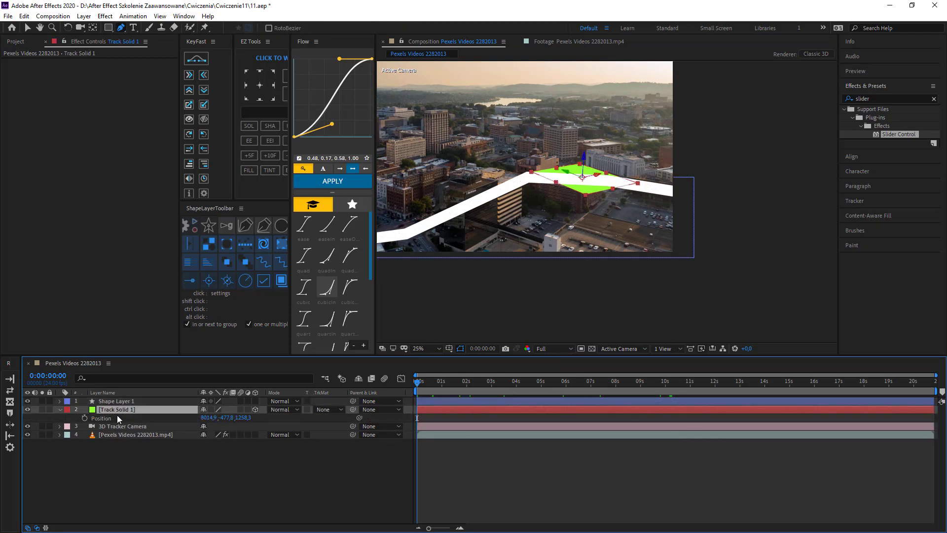
{"action": "left_click", "coordinate": [114, 418]}
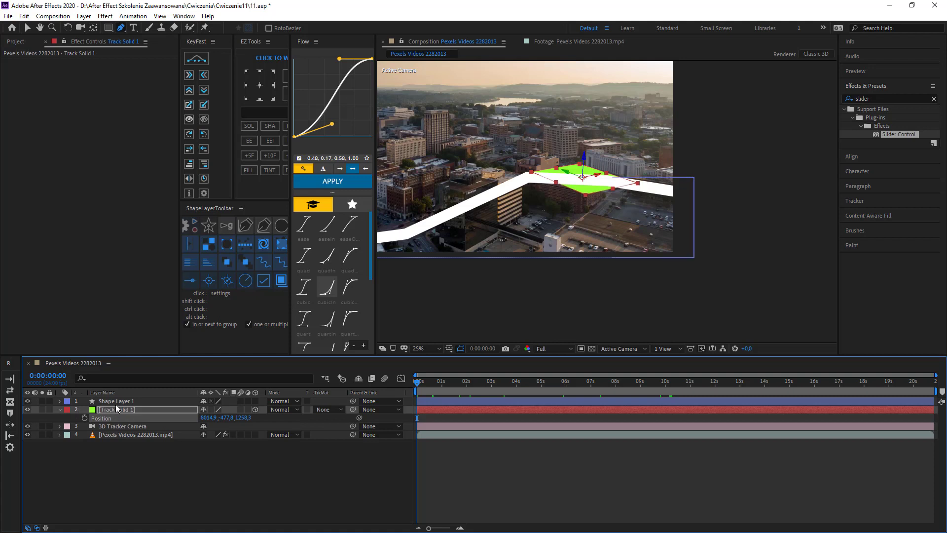
{"action": "left_click", "coordinate": [116, 402]}
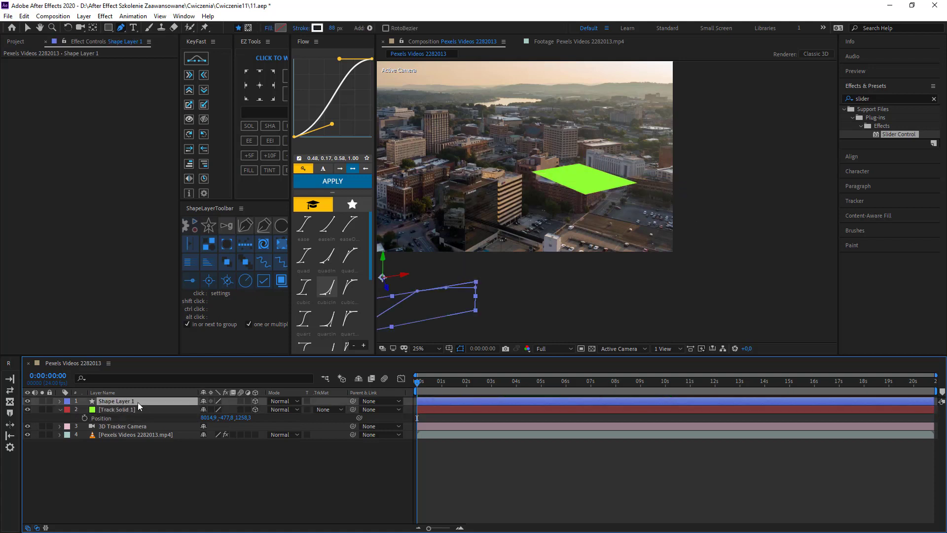
{"action": "key", "text": "p"}
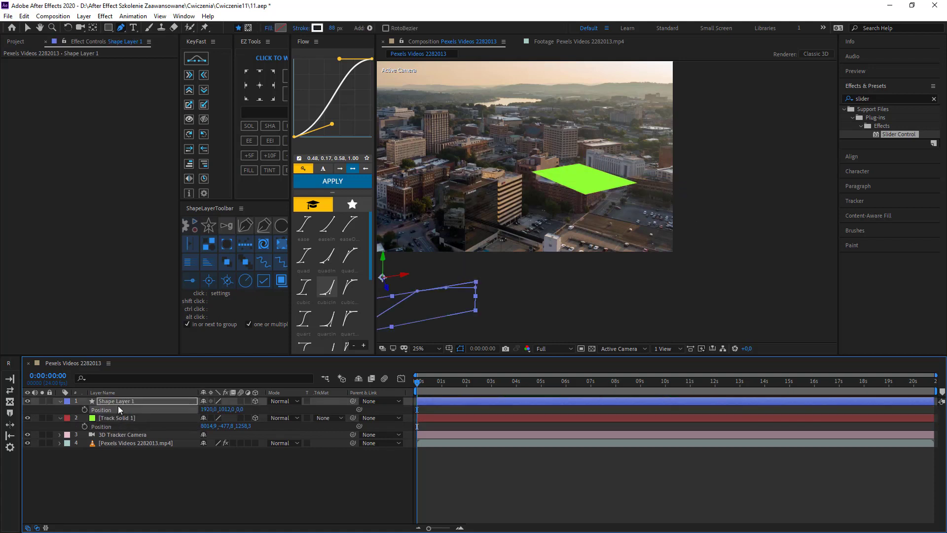
{"action": "key", "text": "ctrl+v"}
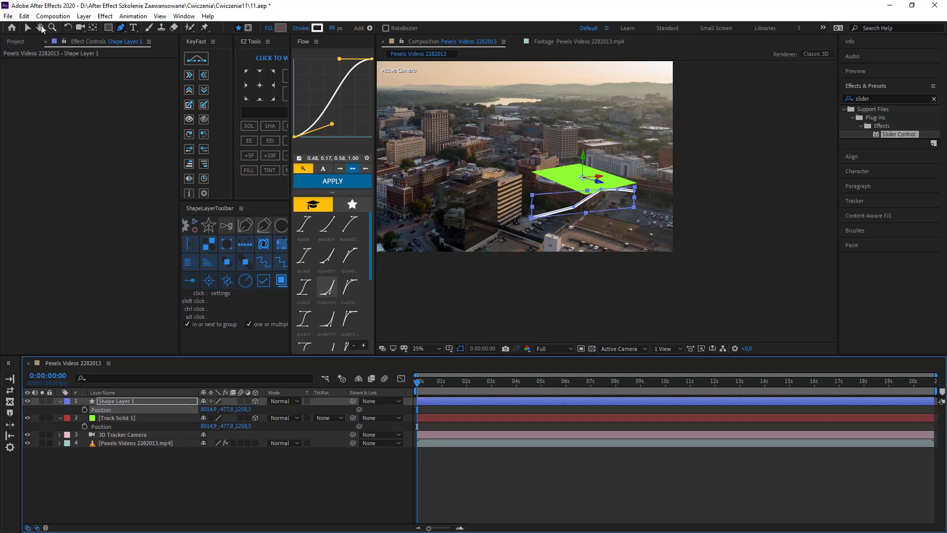
{"action": "key", "text": "v"}
{"action": "left_click_drag", "start_coordinate": [417, 384], "coordinate": [351, 366]}
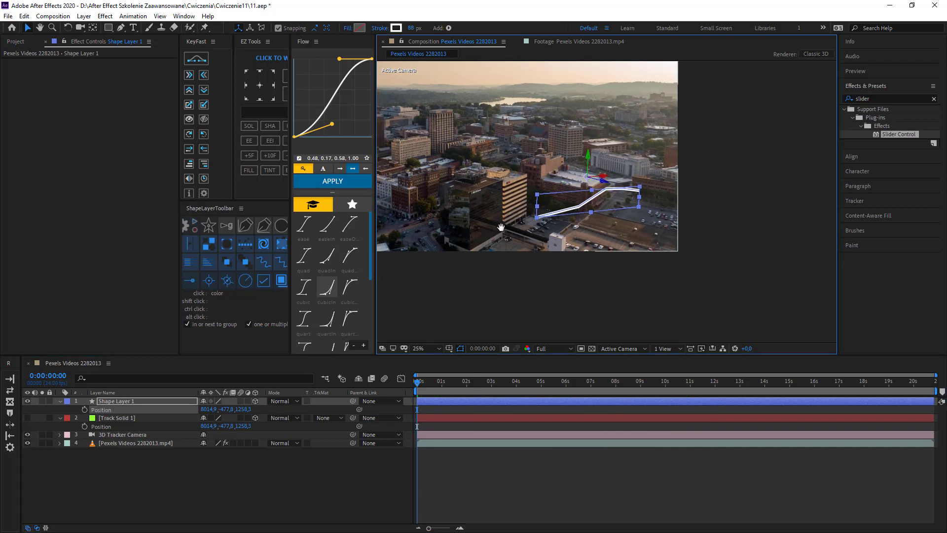
{"action": "scroll", "coordinate": [513, 245], "scroll_direction": "up", "scroll_amount": 3}
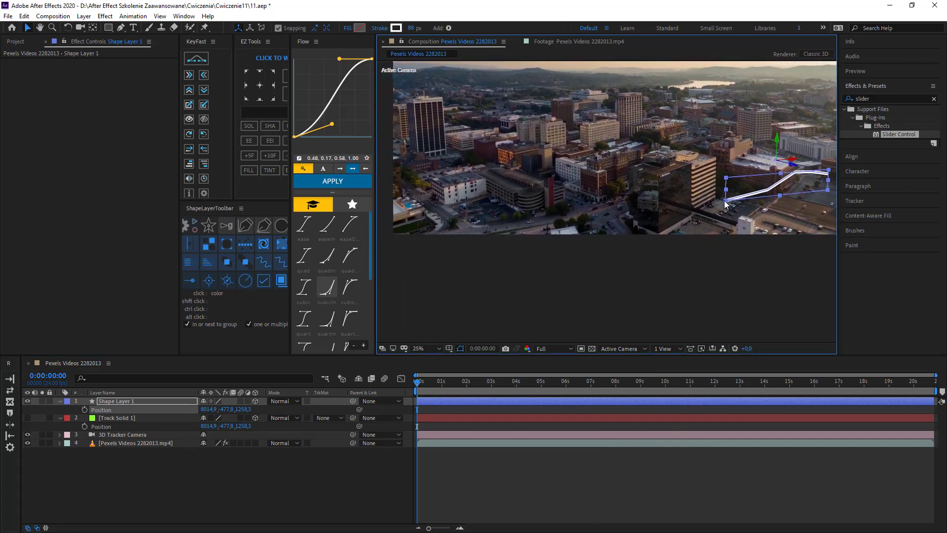
Drag the path's end to the lower left and move the bend point to lengthen and smooth the line.
{"action": "left_click", "coordinate": [123, 28]}
{"action": "left_click_drag", "start_coordinate": [726, 202], "coordinate": [414, 242]}
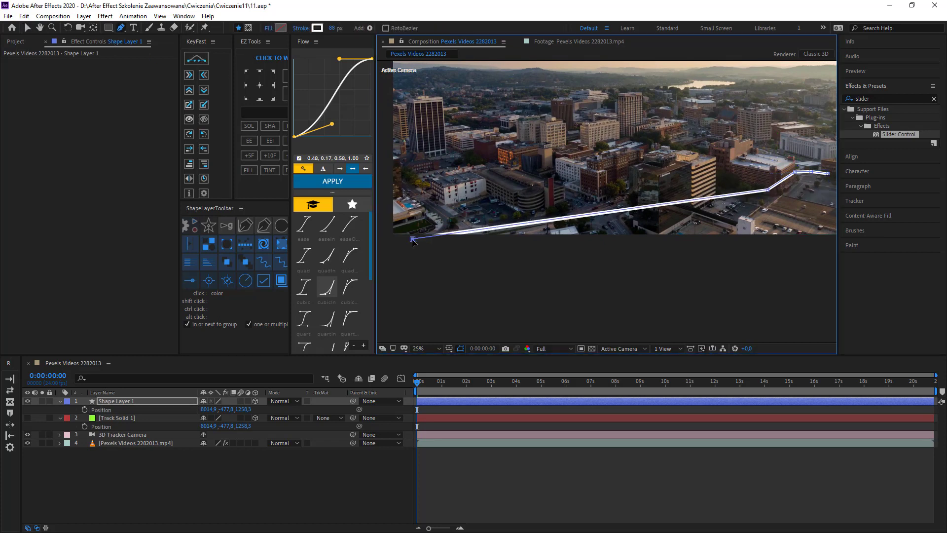
{"action": "left_click_drag", "start_coordinate": [778, 194], "coordinate": [602, 220]}
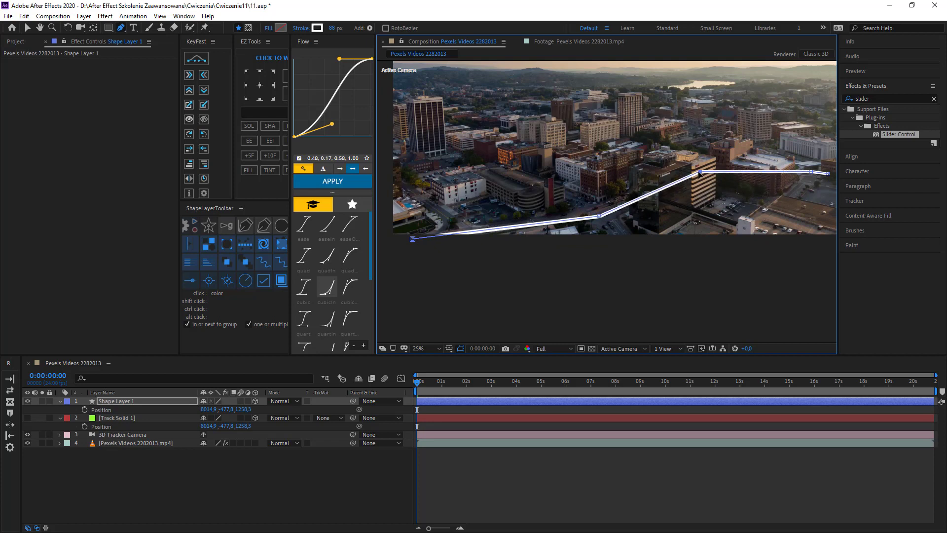
{"action": "left_click_drag", "start_coordinate": [419, 384], "coordinate": [744, 383]}
{"action": "scroll", "coordinate": [751, 162], "scroll_direction": "up", "scroll_amount": 2}
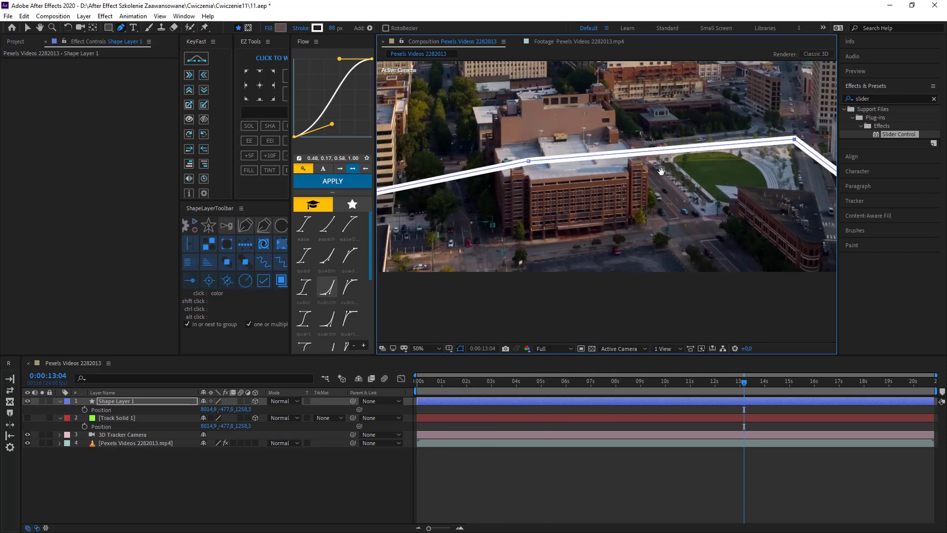
{"action": "left_click_drag", "start_coordinate": [751, 162], "coordinate": [737, 168]}
{"action": "scroll", "coordinate": [736, 169], "scroll_direction": "down", "scroll_amount": 2}
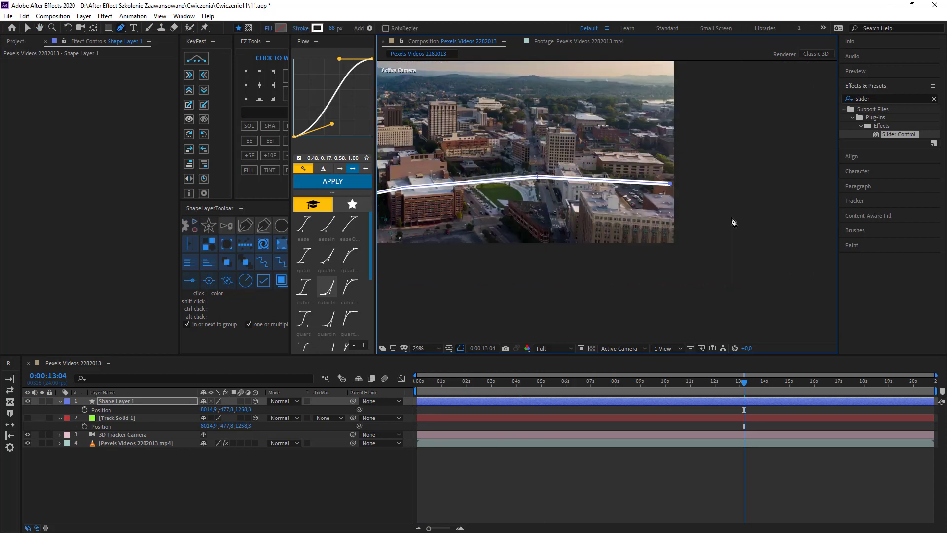
{"action": "scroll", "coordinate": [734, 220], "scroll_direction": "down", "scroll_amount": 2}
{"action": "left_click_drag", "start_coordinate": [742, 388], "coordinate": [417, 384]}
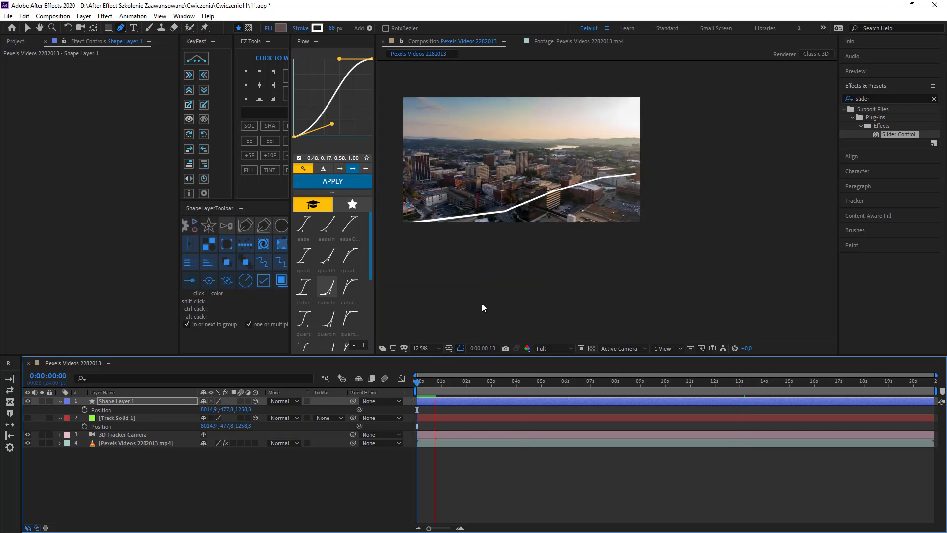
{"action": "key", "text": "space"}
{"action": "key", "text": "shift+slash"}
{"action": "key", "text": "space"}
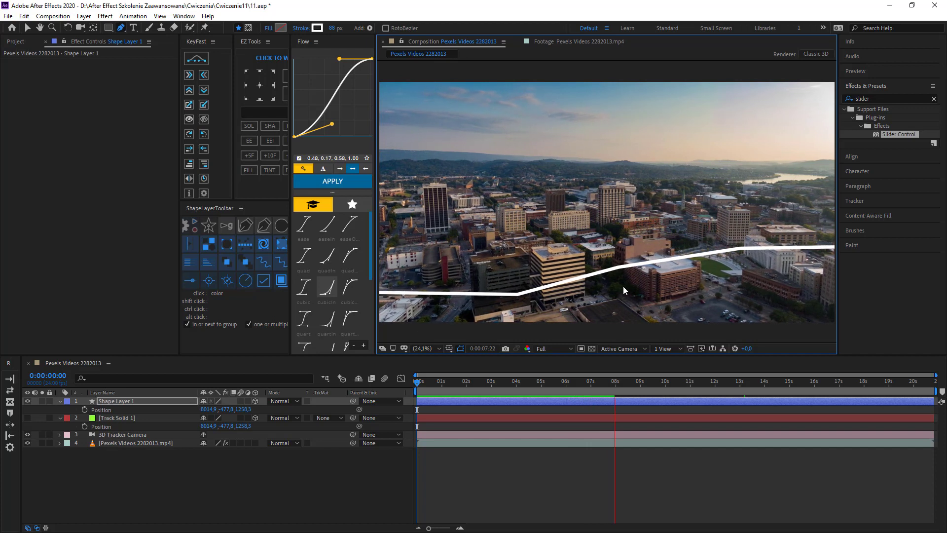
{"action": "left_click_drag", "start_coordinate": [587, 389], "coordinate": [397, 392]}
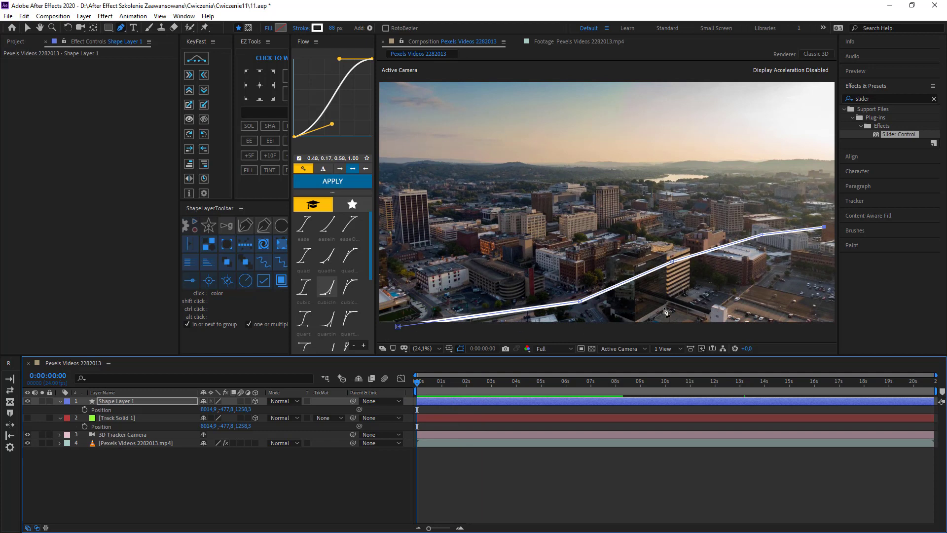
{"action": "scroll", "coordinate": [481, 235], "scroll_direction": "up", "scroll_amount": 1}
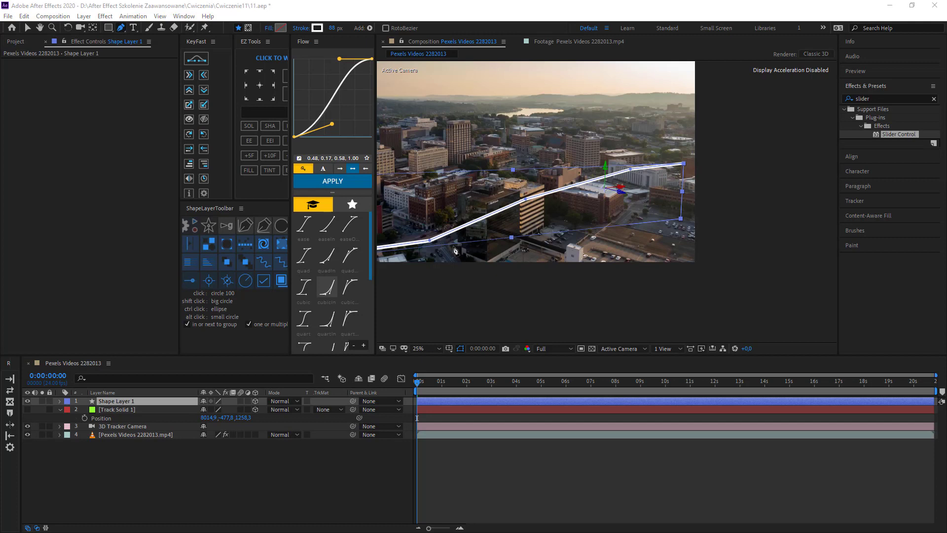
Draw a closed Pen mask around the central building on Shape Layer 1 and reveal its Masks.
{"action": "left_click", "coordinate": [118, 403]}
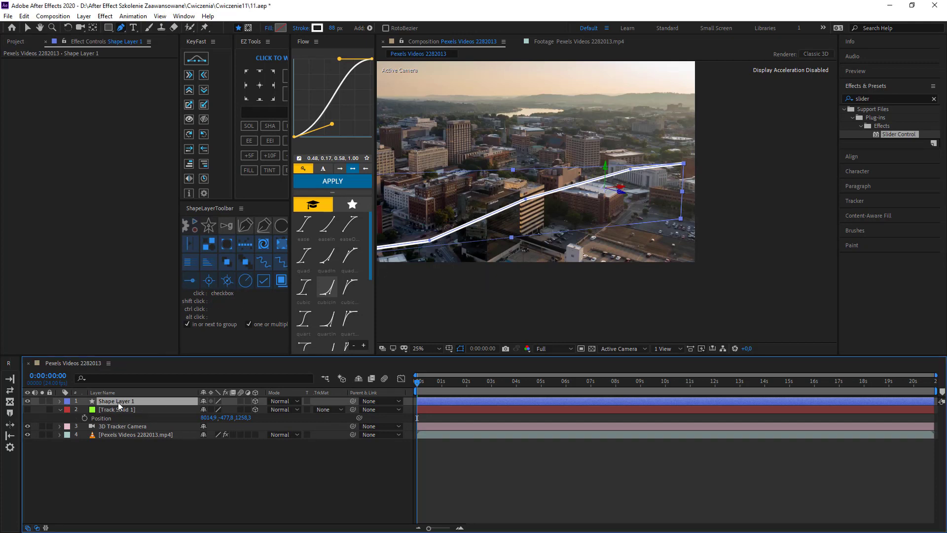
{"action": "left_click", "coordinate": [247, 28]}
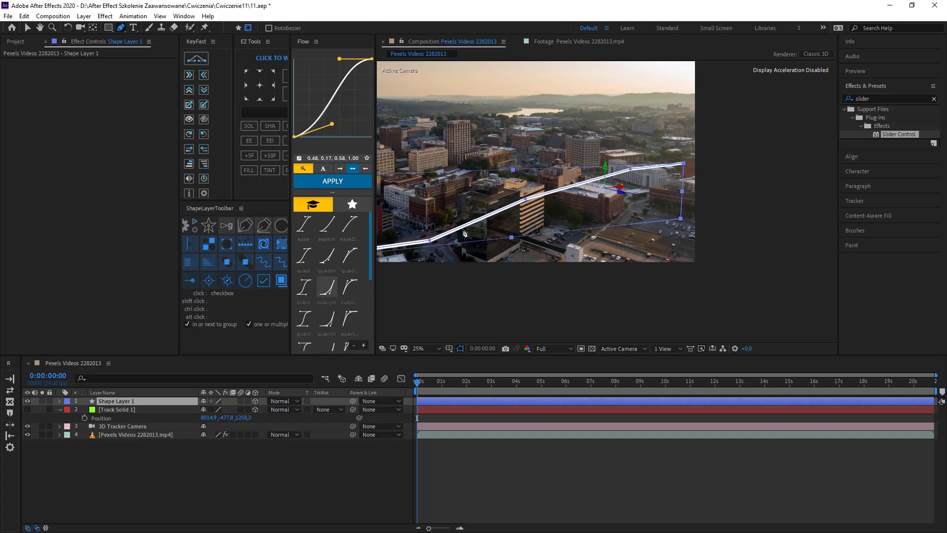
{"action": "left_click", "coordinate": [460, 249]}
{"action": "left_click", "coordinate": [460, 196]}
{"action": "left_click", "coordinate": [501, 177]}
{"action": "left_click", "coordinate": [532, 180]}
{"action": "left_click", "coordinate": [567, 168]}
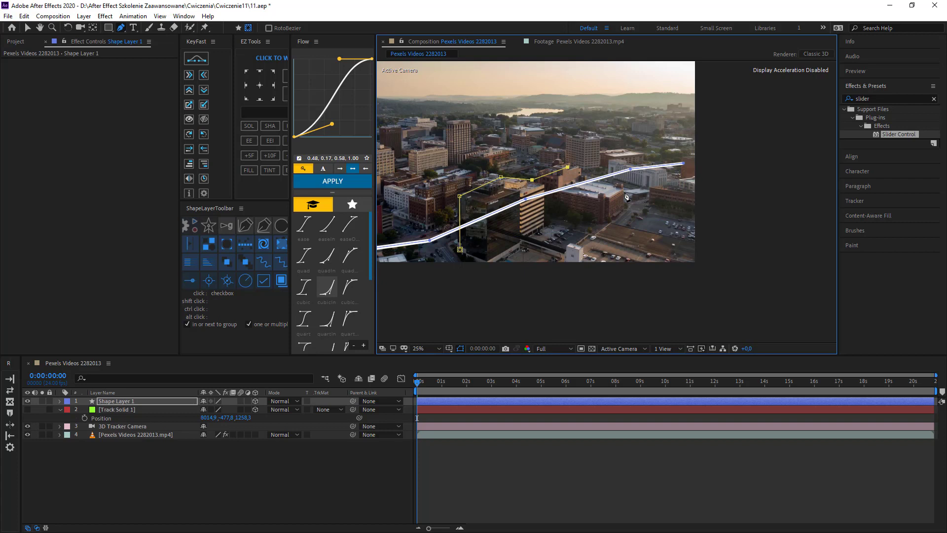
{"action": "left_click", "coordinate": [611, 220]}
{"action": "left_click", "coordinate": [459, 250]}
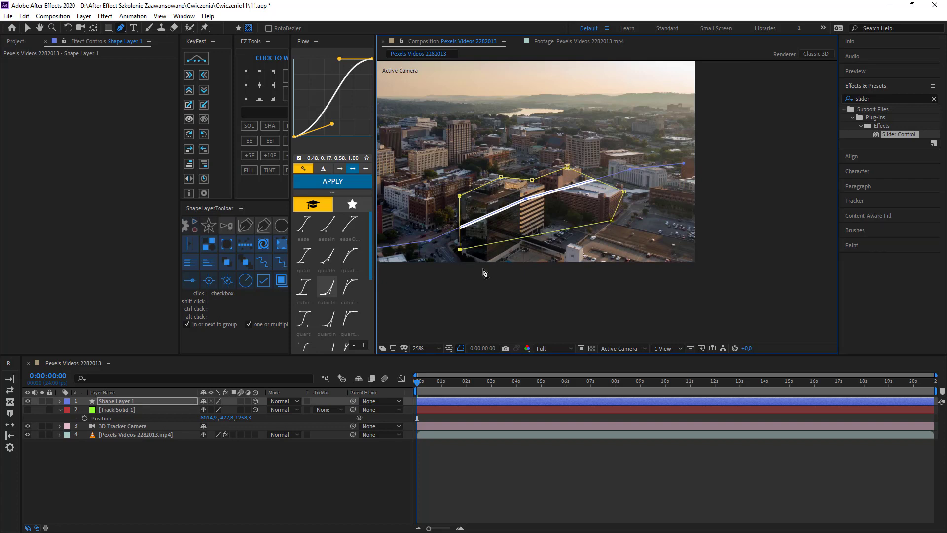
{"action": "left_click", "coordinate": [59, 401]}
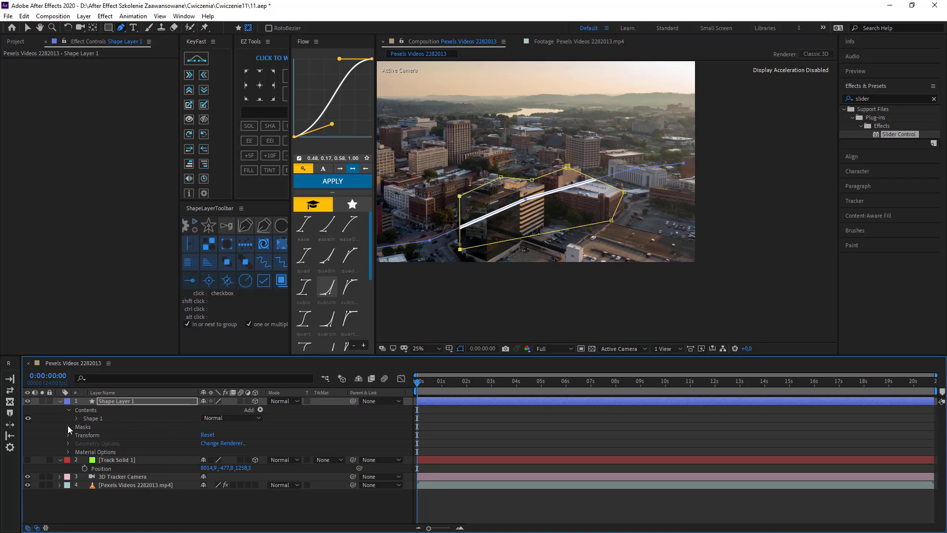
{"action": "left_click", "coordinate": [68, 427]}
Invert Mask 1 in Add mode and set a Mask Path keyframe at 0:00:00:00.
{"action": "left_click", "coordinate": [238, 435]}
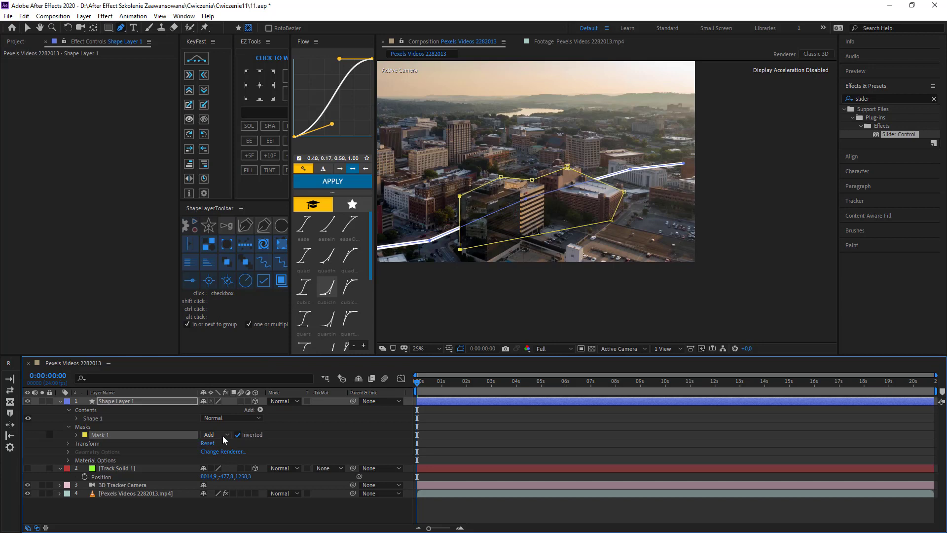
{"action": "left_click", "coordinate": [223, 436]}
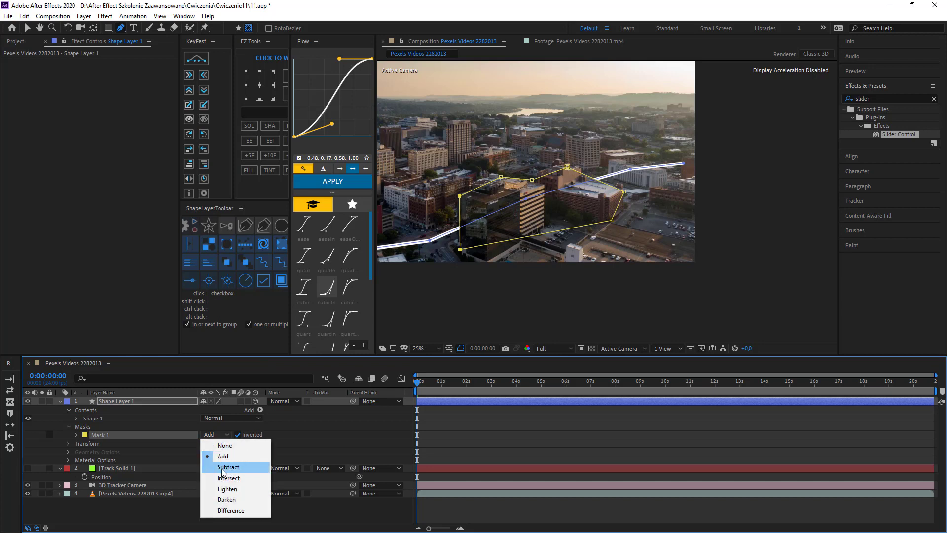
{"action": "left_click", "coordinate": [398, 351]}
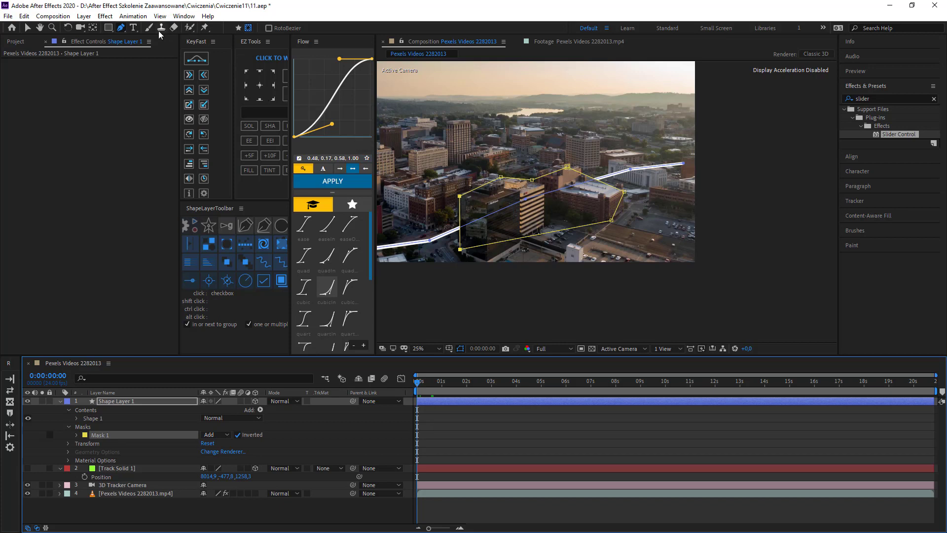
{"action": "left_click", "coordinate": [77, 435]}
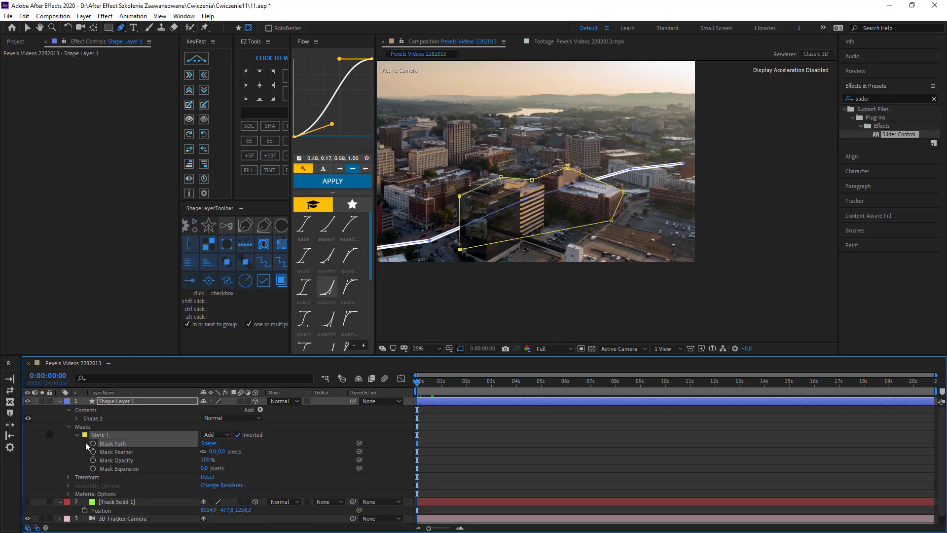
{"action": "left_click", "coordinate": [93, 443]}
{"action": "scroll", "coordinate": [655, 240], "scroll_direction": "up", "scroll_amount": 1}
{"action": "scroll", "coordinate": [653, 222], "scroll_direction": "up", "scroll_amount": 1}
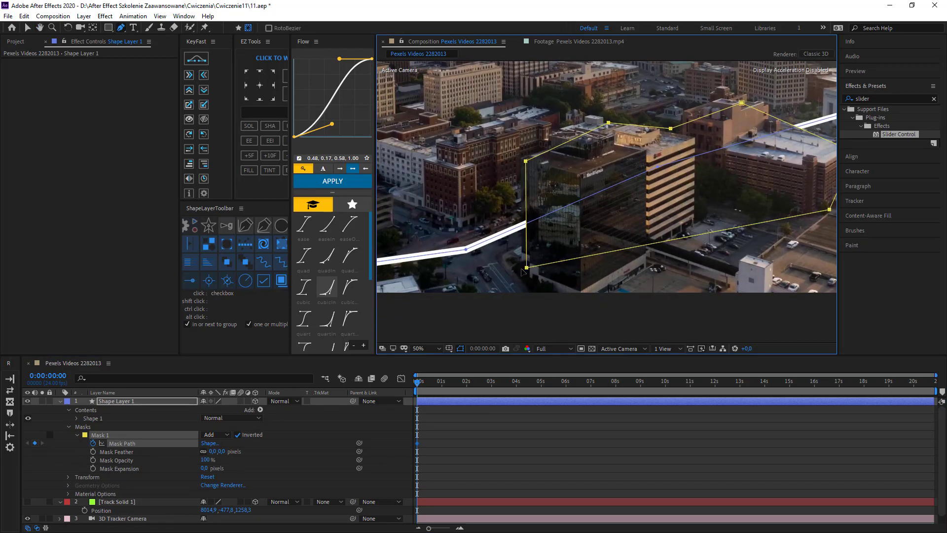
Step forward a few frames and adjust Mask 1's vertices so it keeps covering the building.
{"action": "key", "text": "Page_Down"}
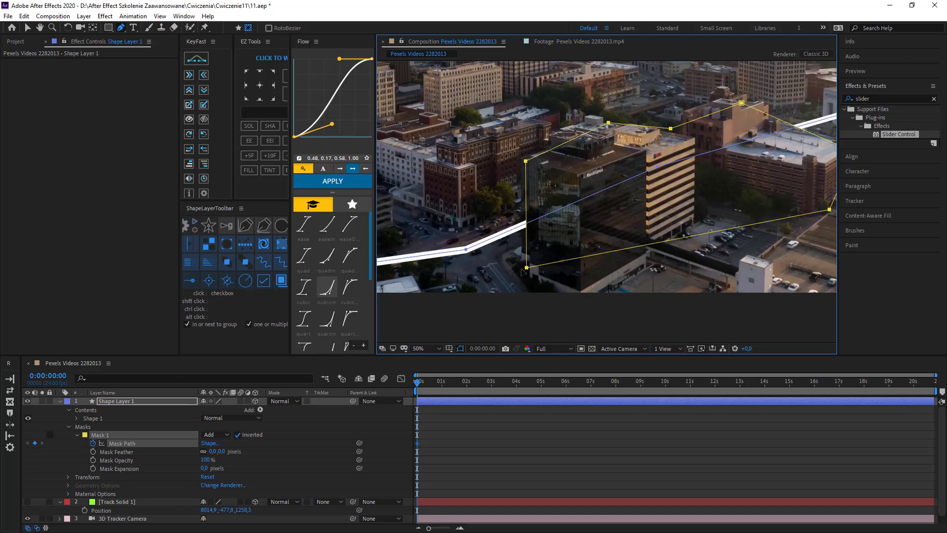
{"action": "key", "text": "Page_Down"}
{"action": "key", "text": "Page_Down"}
{"action": "key", "text": "Page_Down"}
{"action": "key", "text": "Page_Down"}
{"action": "key", "text": "Page_Down"}
{"action": "key", "text": "Page_Down"}
{"action": "key", "text": "Page_Down"}
{"action": "left_click_drag", "start_coordinate": [525, 161], "coordinate": [513, 165]}
{"action": "key", "text": "v"}
{"action": "double_click", "coordinate": [513, 163]}
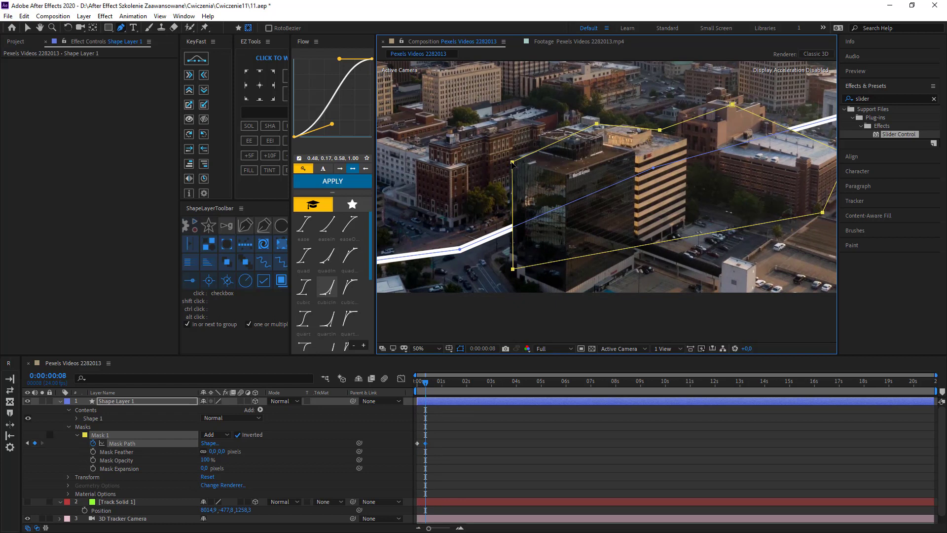
{"action": "left_click", "coordinate": [120, 28]}
{"action": "key", "text": "v"}
{"action": "key", "text": "space"}
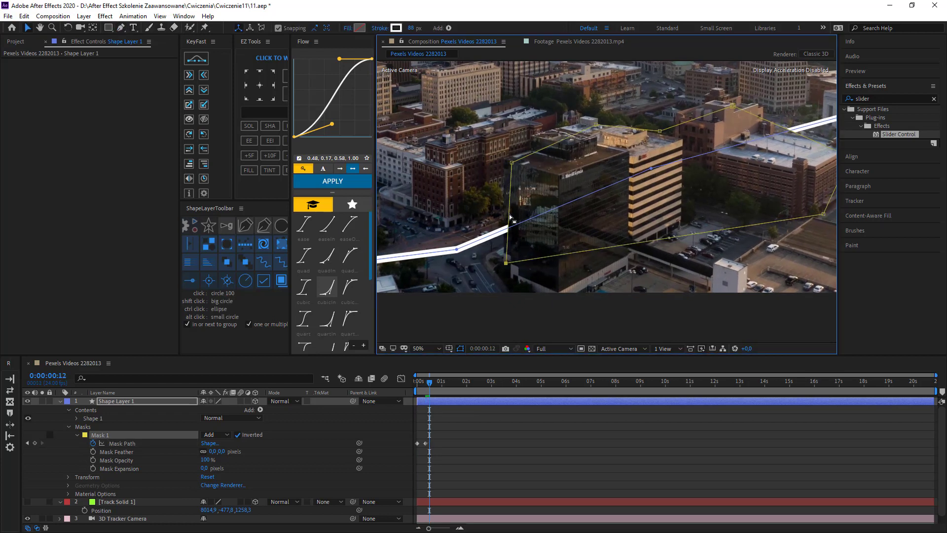
{"action": "key", "text": "space"}
{"action": "scroll", "coordinate": [515, 184], "scroll_direction": "down", "scroll_amount": 2}
{"action": "key", "text": "Page_Down"}
{"action": "key", "text": "Page_Down"}
{"action": "key", "text": "Page_Down"}
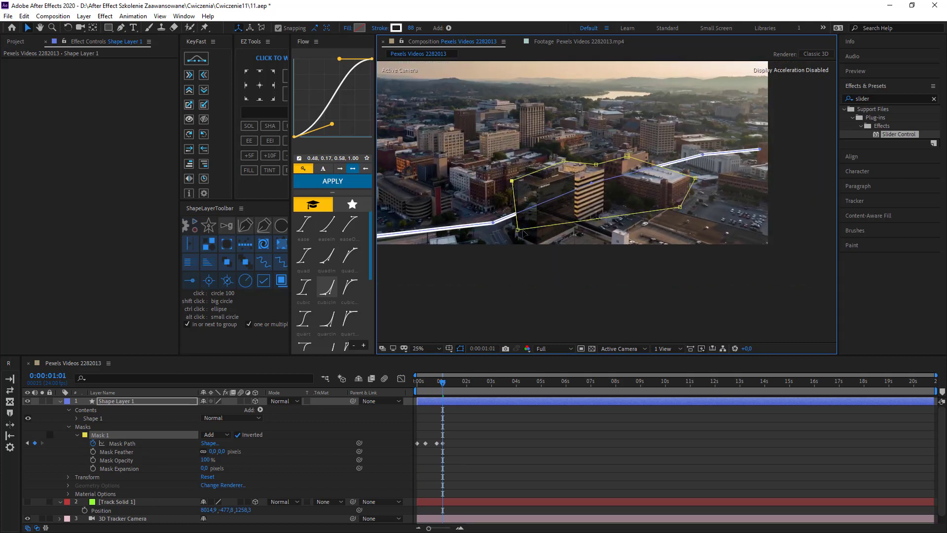
{"action": "left_click_drag", "start_coordinate": [517, 230], "coordinate": [510, 227]}
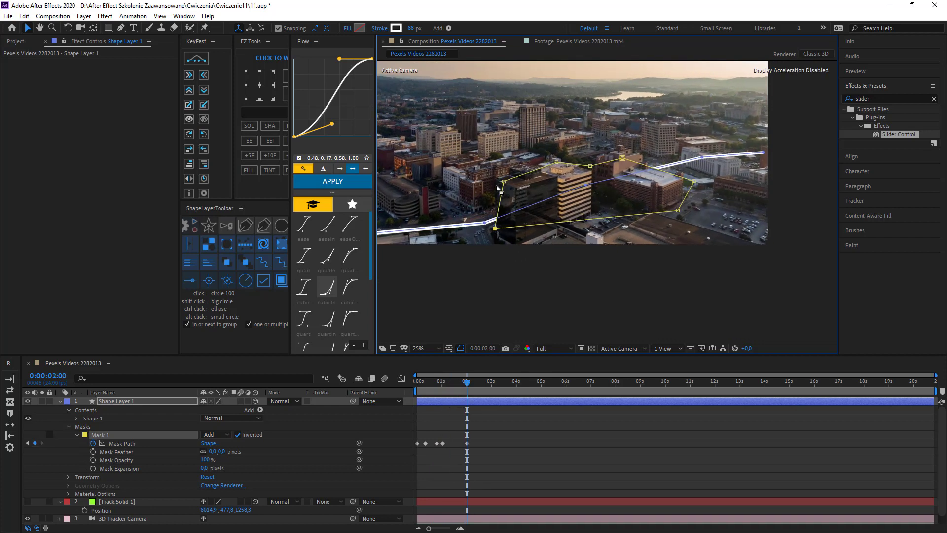
Keyframe the mask to the building at about 0:00:03:21, 0:00:07:11, 11 and 16 seconds.
{"action": "left_click_drag", "start_coordinate": [471, 387], "coordinate": [513, 387]}
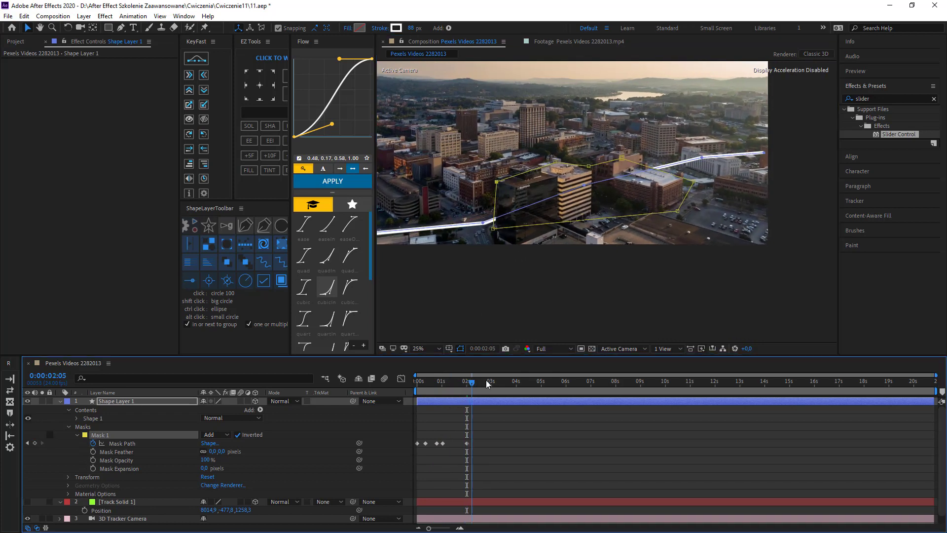
{"action": "left_click_drag", "start_coordinate": [480, 228], "coordinate": [461, 225]}
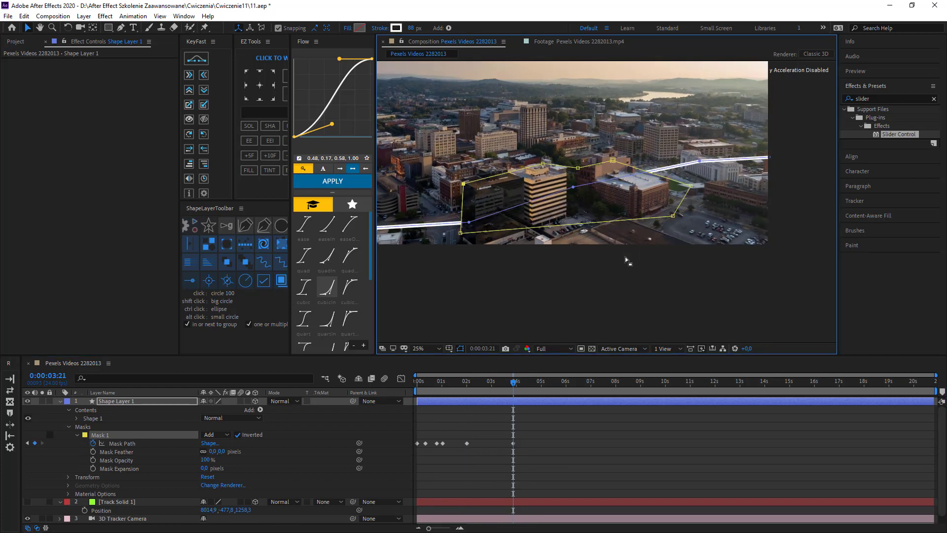
{"action": "key", "text": "Page_Down"}
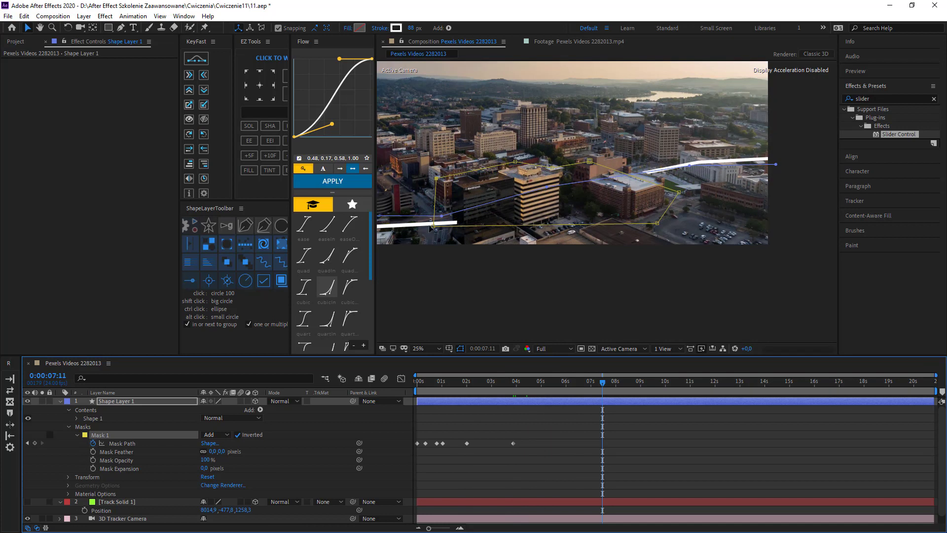
{"action": "left_click_drag", "start_coordinate": [511, 233], "coordinate": [479, 231]}
{"action": "left_click_drag", "start_coordinate": [518, 181], "coordinate": [481, 183]}
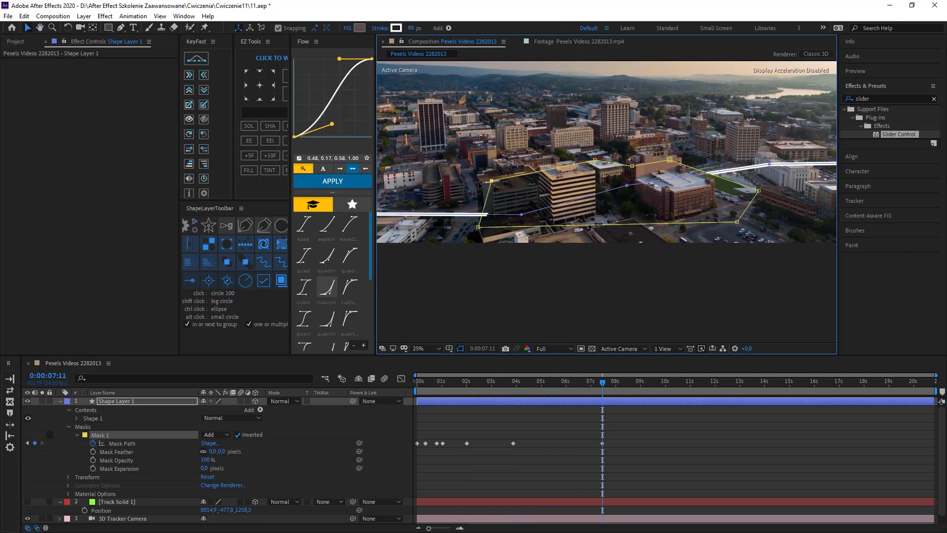
{"action": "left_click_drag", "start_coordinate": [604, 386], "coordinate": [705, 384]}
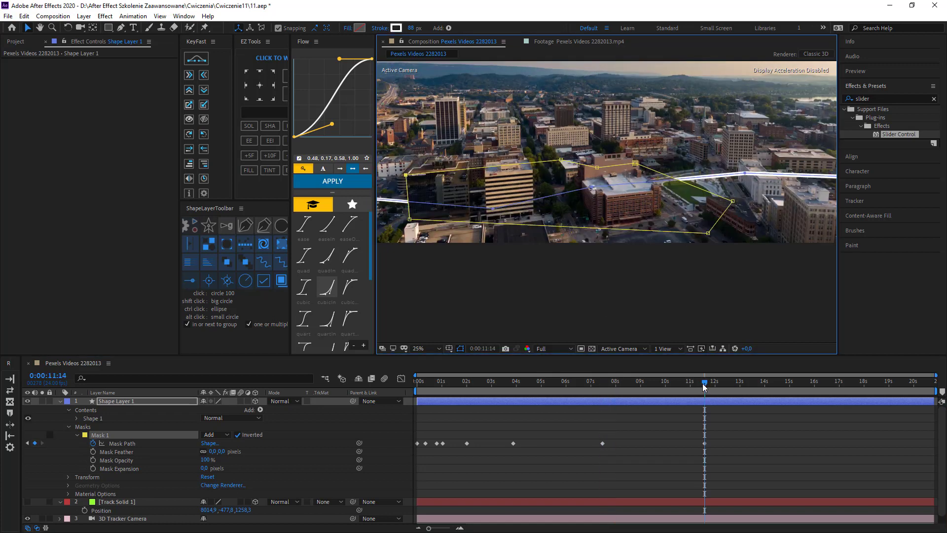
{"action": "left_click_drag", "start_coordinate": [733, 201], "coordinate": [679, 219]}
{"action": "left_click_drag", "start_coordinate": [705, 387], "coordinate": [815, 384]}
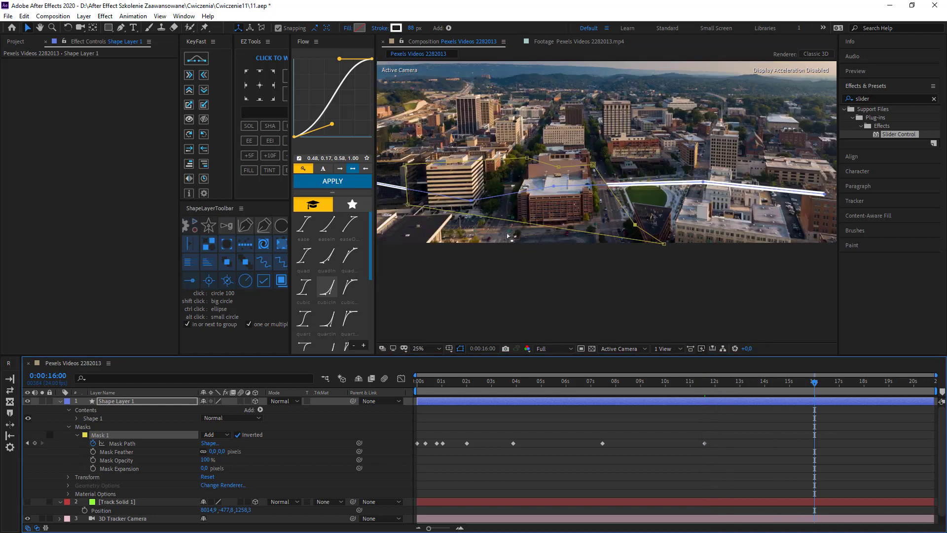
{"action": "left_click_drag", "start_coordinate": [508, 236], "coordinate": [629, 184]}
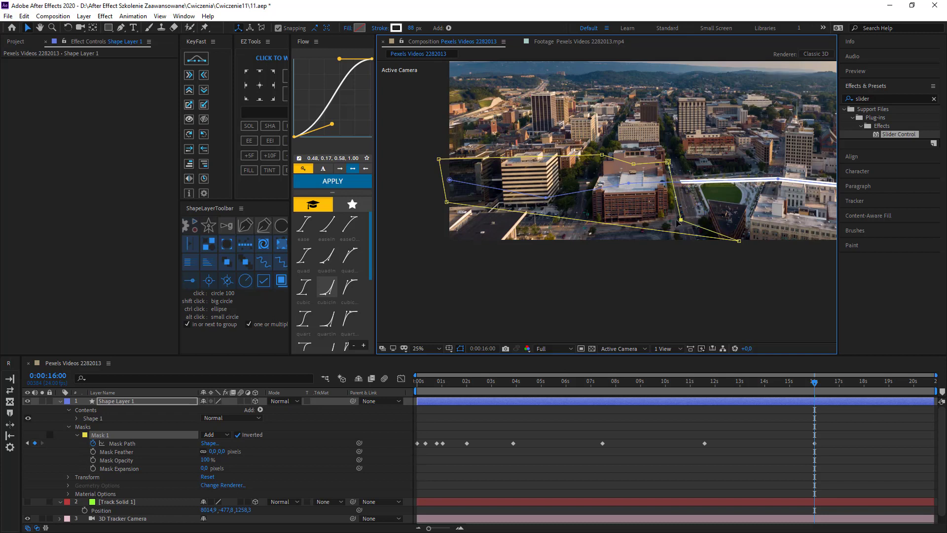
{"action": "left_click_drag", "start_coordinate": [709, 223], "coordinate": [615, 218]}
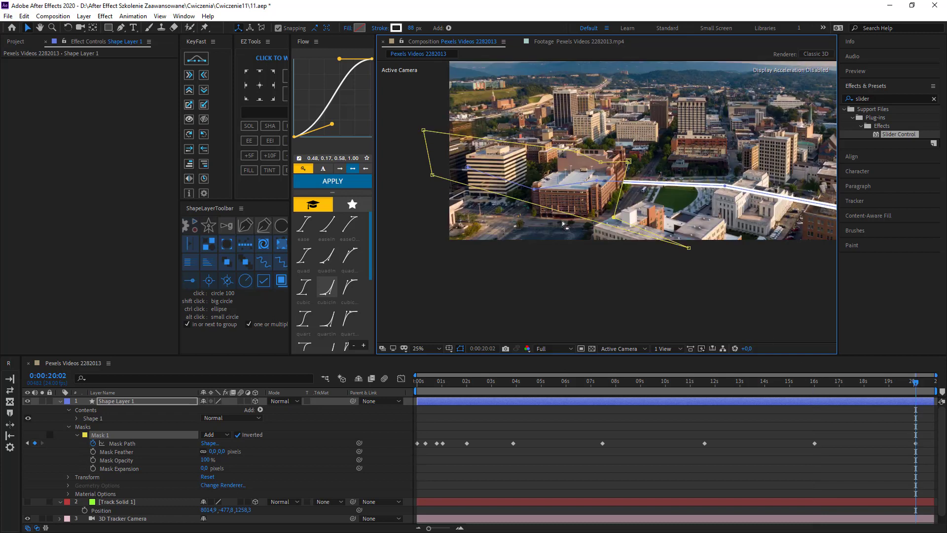
{"action": "key", "text": "comma"}
{"action": "left_click_drag", "start_coordinate": [917, 388], "coordinate": [934, 383]}
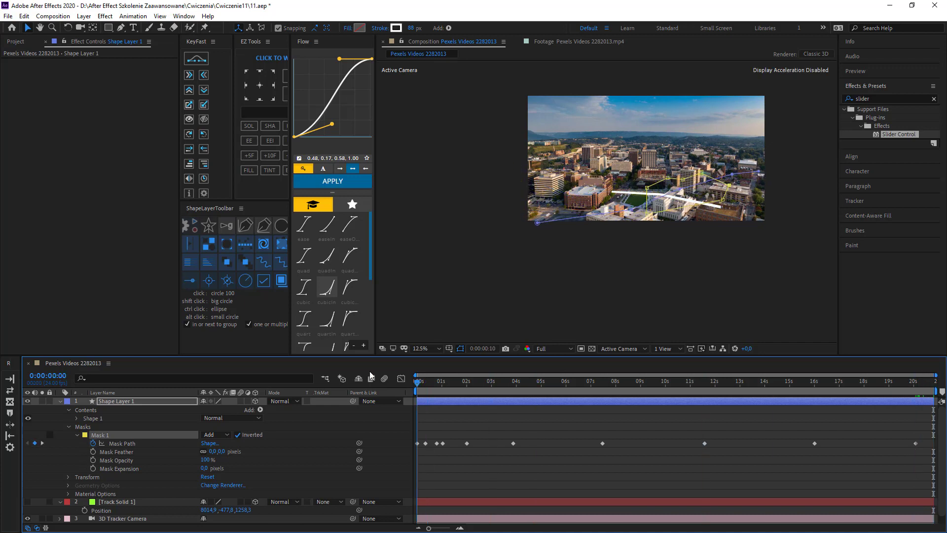
Hide the mask overlays, preview the line passing behind the building, and collapse both layers.
{"action": "key", "text": "Home"}
{"action": "left_click", "coordinate": [430, 352]}
{"action": "key", "text": "shift+slash"}
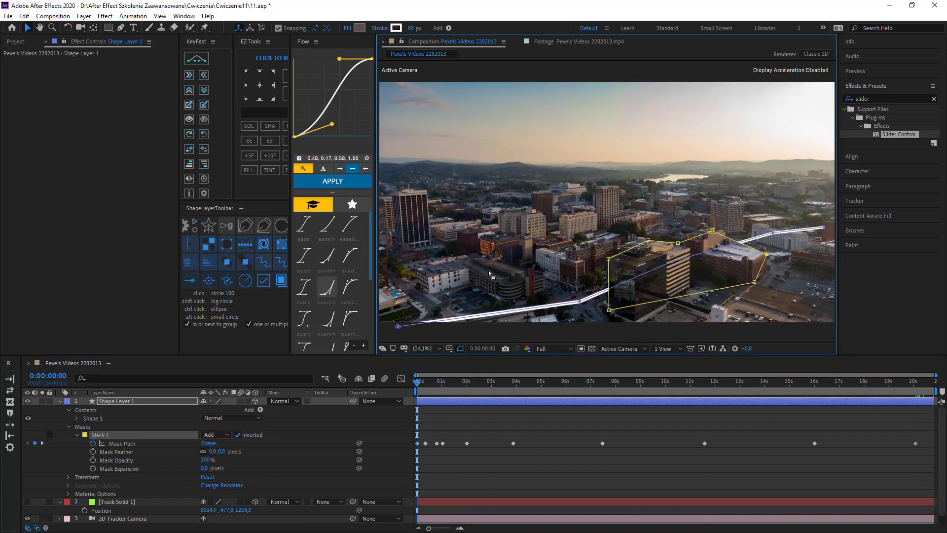
{"action": "left_click", "coordinate": [460, 349]}
{"action": "key", "text": "space"}
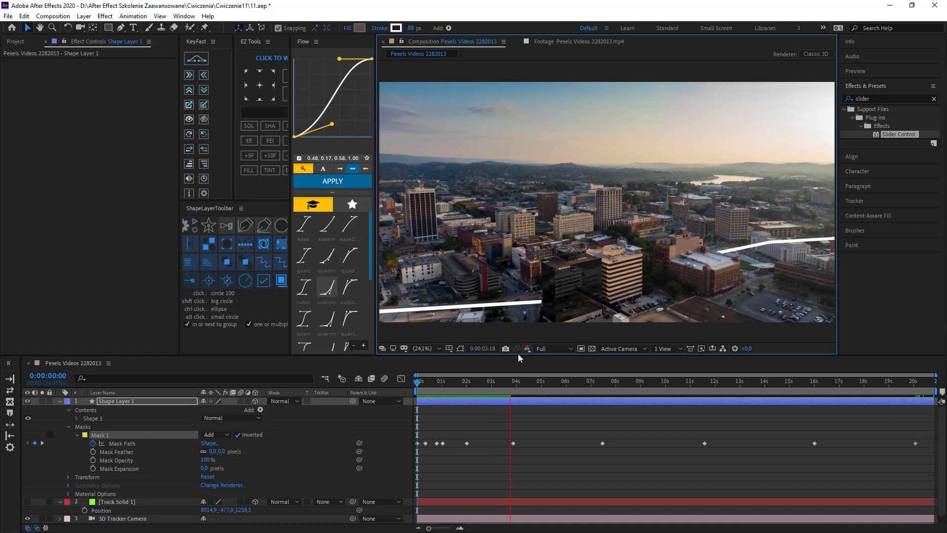
{"action": "left_click_drag", "start_coordinate": [536, 384], "coordinate": [767, 384]}
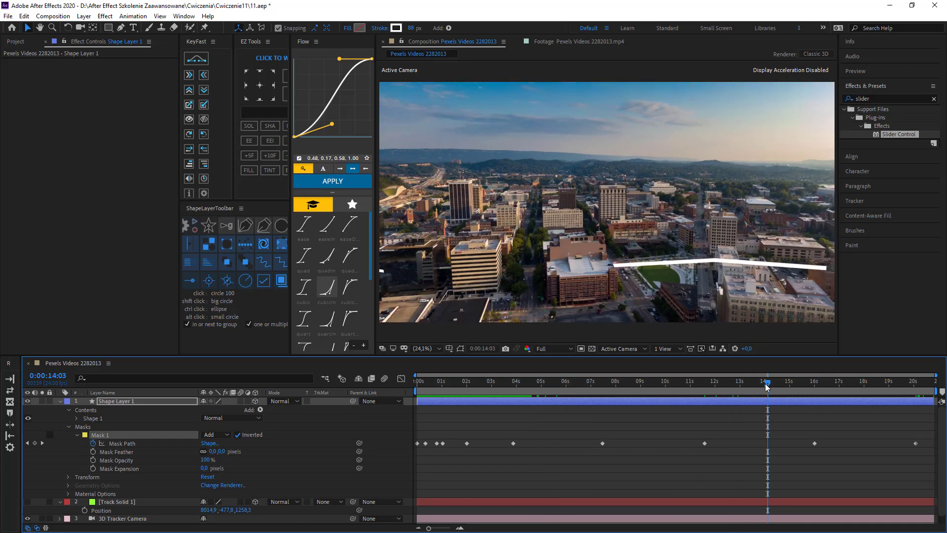
{"action": "left_click_drag", "start_coordinate": [767, 388], "coordinate": [550, 384]}
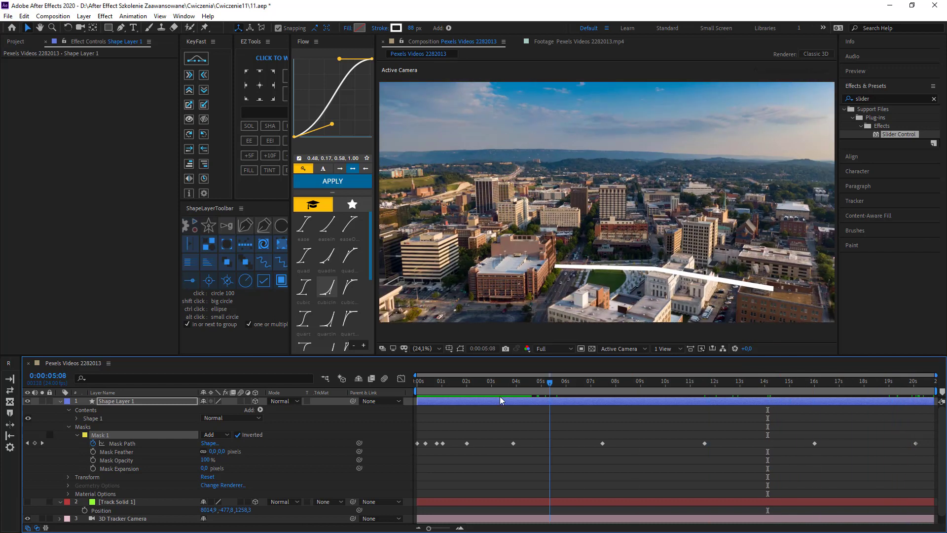
{"action": "key", "text": "space"}
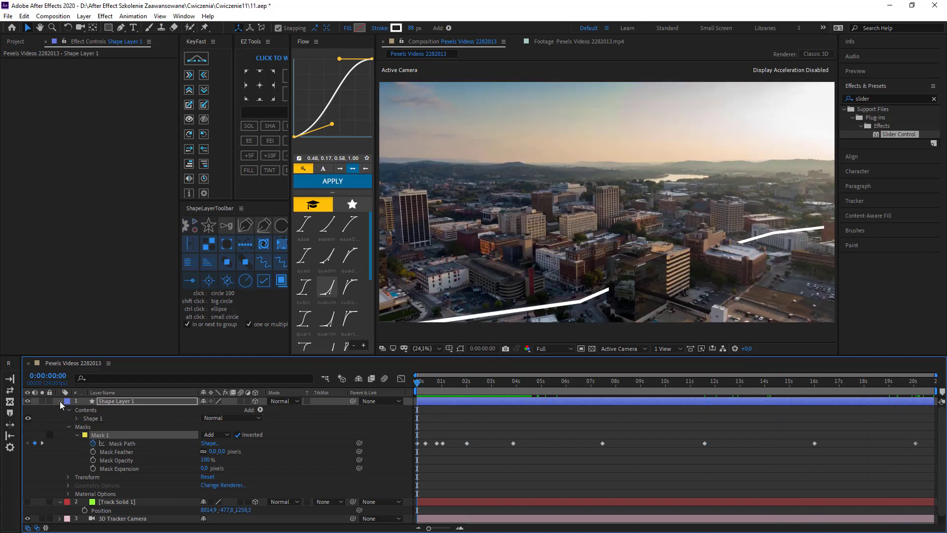
{"action": "left_click", "coordinate": [60, 401]}
{"action": "left_click", "coordinate": [60, 409]}
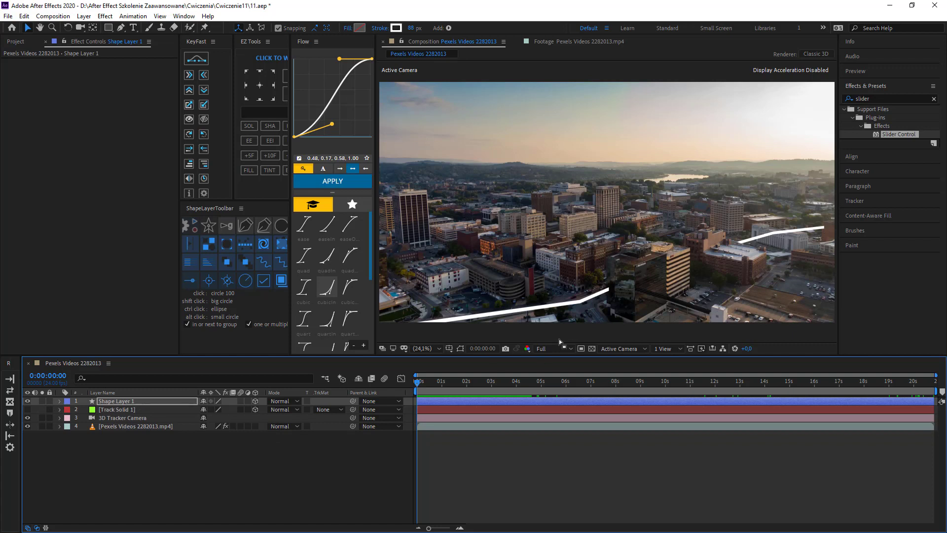
Lower Shape Layer 1's opacity to see the path, add Trim Paths, and set its End to 0%.
{"action": "scroll", "coordinate": [558, 339], "scroll_direction": "down", "scroll_amount": 2}
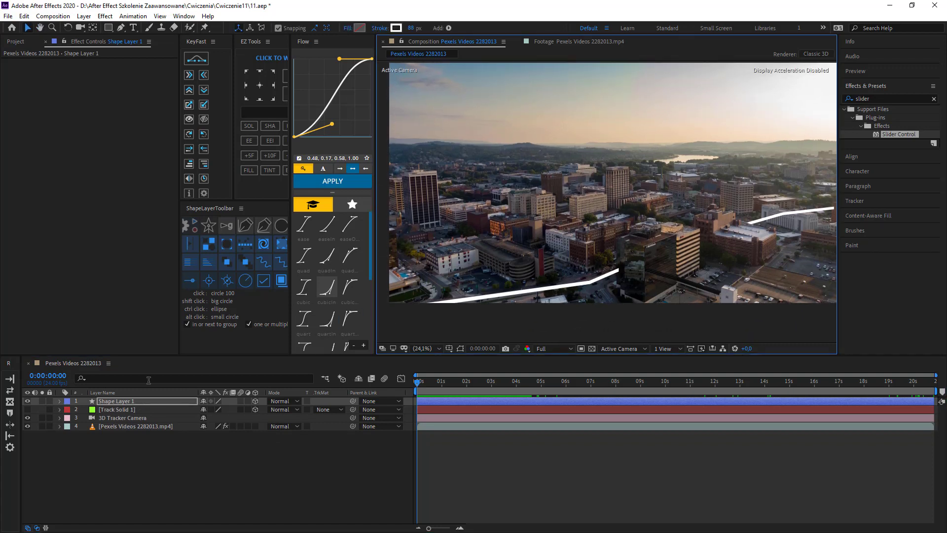
{"action": "key", "text": "t"}
{"action": "left_click_drag", "start_coordinate": [205, 410], "coordinate": [188, 415]}
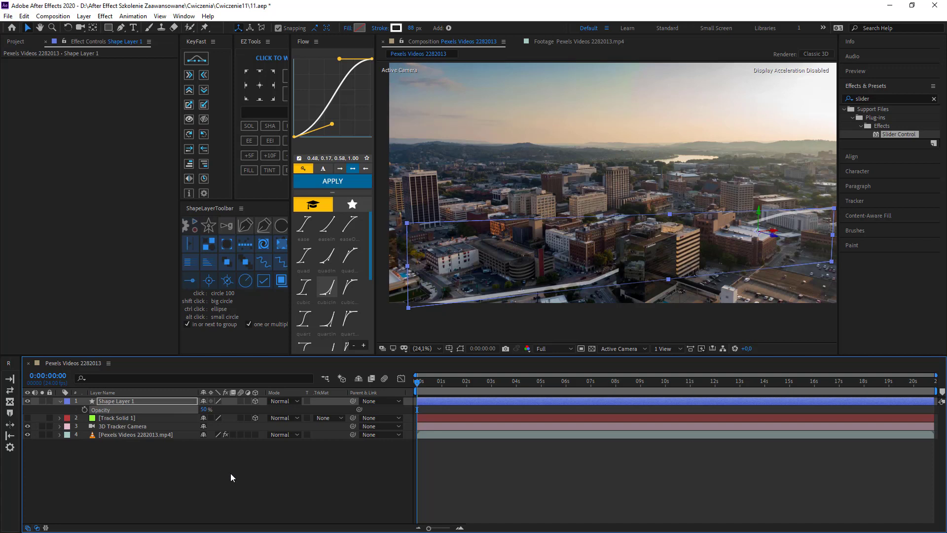
{"action": "left_click", "coordinate": [106, 402]}
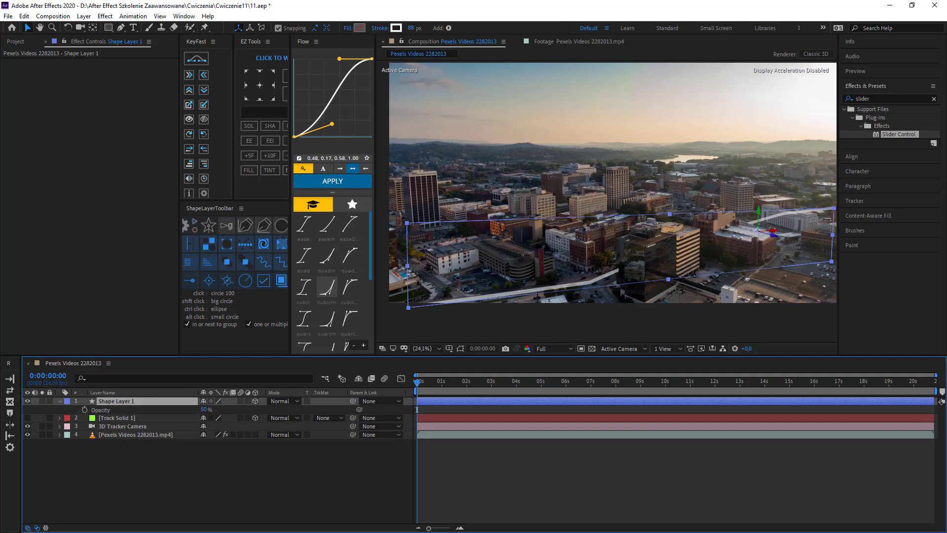
{"action": "left_click", "coordinate": [59, 401]}
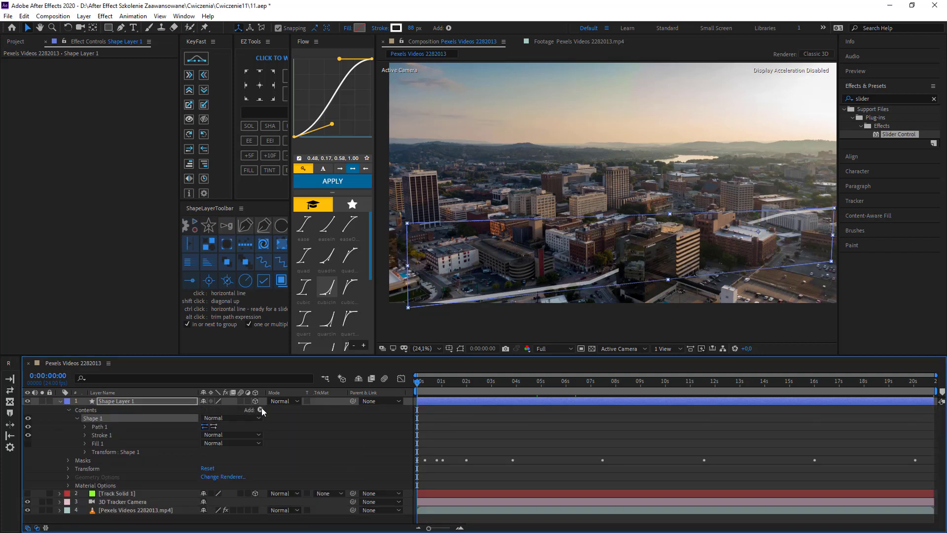
{"action": "left_click", "coordinate": [260, 410]}
{"action": "left_click", "coordinate": [301, 355]}
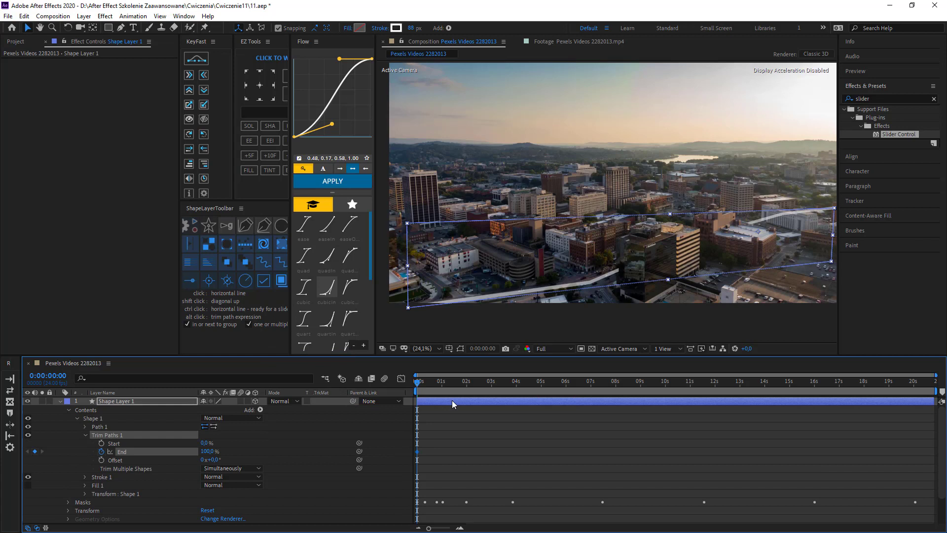
{"action": "left_click_drag", "start_coordinate": [215, 454], "coordinate": [188, 459]}
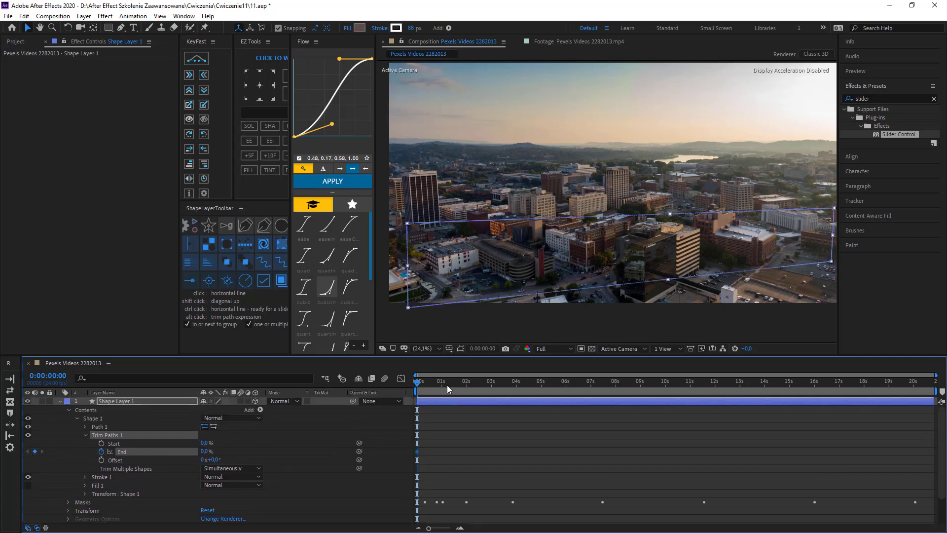
Set the Trim Paths End to 100% at 18 seconds.
{"action": "key", "text": "space"}
{"action": "mouse_move", "coordinate": [425, 386]}
{"action": "left_mouse_down"}
{"action": "mouse_move", "coordinate": [919, 386]}
{"action": "mouse_move", "coordinate": [864, 386]}
{"action": "left_mouse_up"}
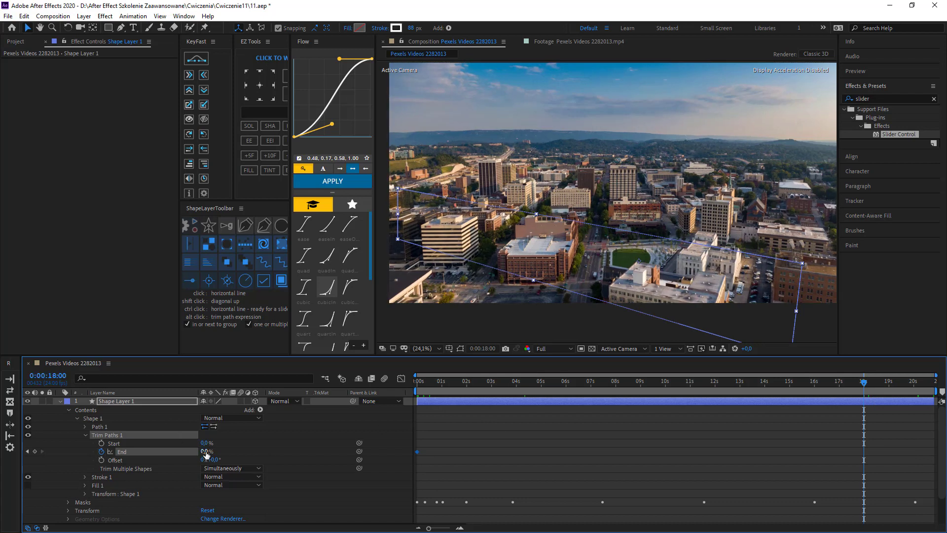
{"action": "left_click", "coordinate": [206, 451]}
{"action": "type", "text": "1"}
{"action": "key", "text": "Return"}
Preview the line drawing on and check the partly drawn frame near 0:00:02:02.
{"action": "key", "text": "Home"}
{"action": "key", "text": "space"}
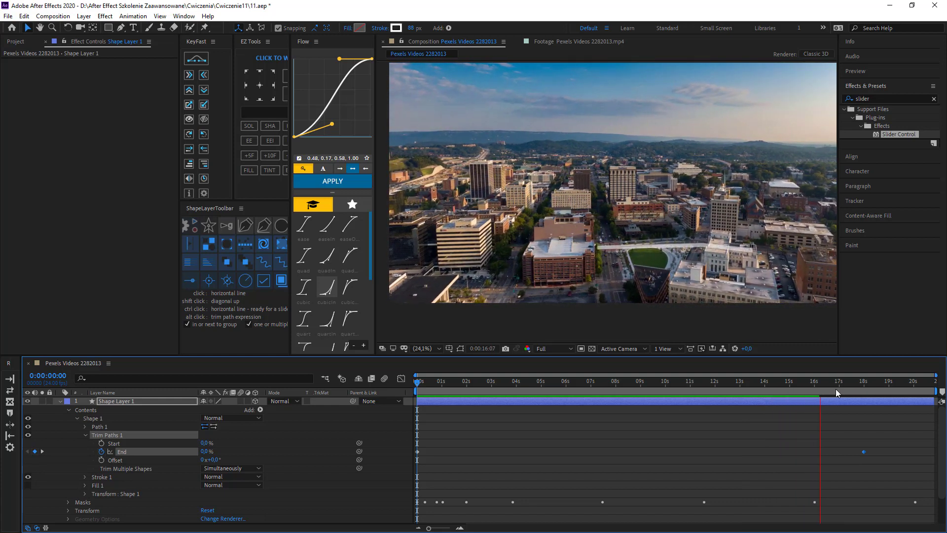
{"action": "left_click_drag", "start_coordinate": [836, 390], "coordinate": [872, 385]}
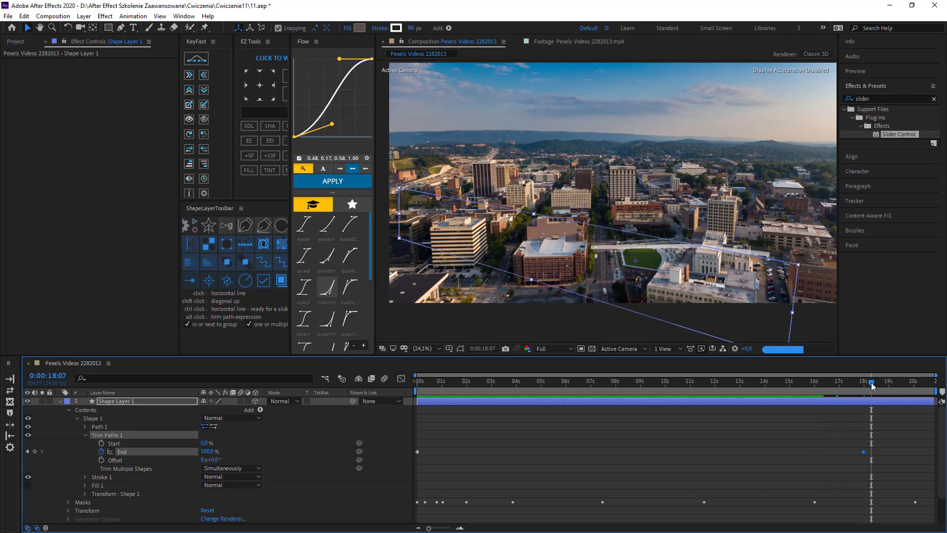
{"action": "left_click_drag", "start_coordinate": [871, 383], "coordinate": [386, 389]}
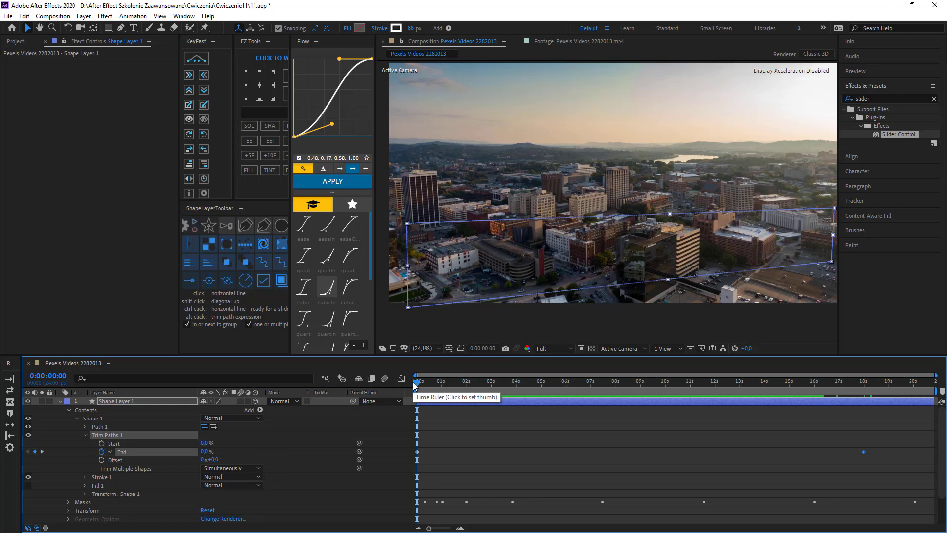
{"action": "left_click_drag", "start_coordinate": [416, 384], "coordinate": [473, 384]}
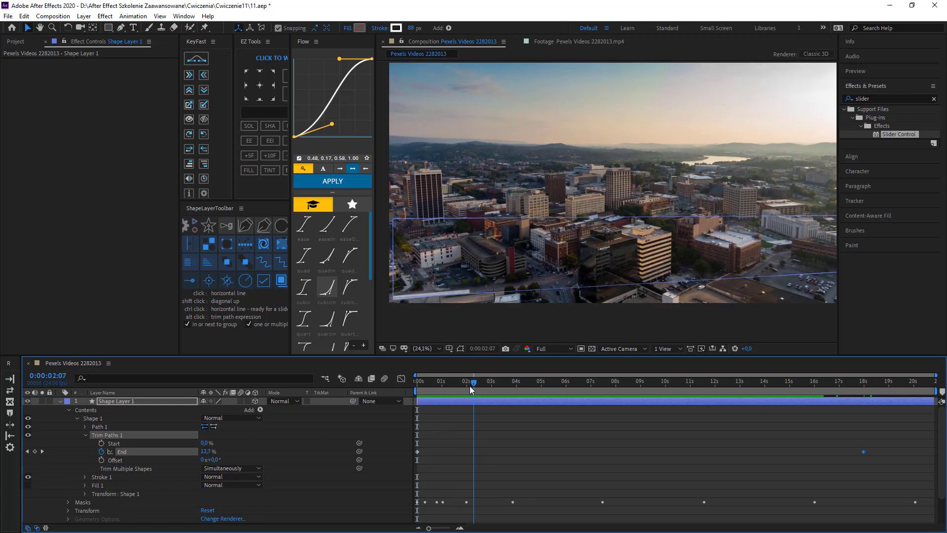
{"action": "left_click_drag", "start_coordinate": [470, 386], "coordinate": [469, 385]}
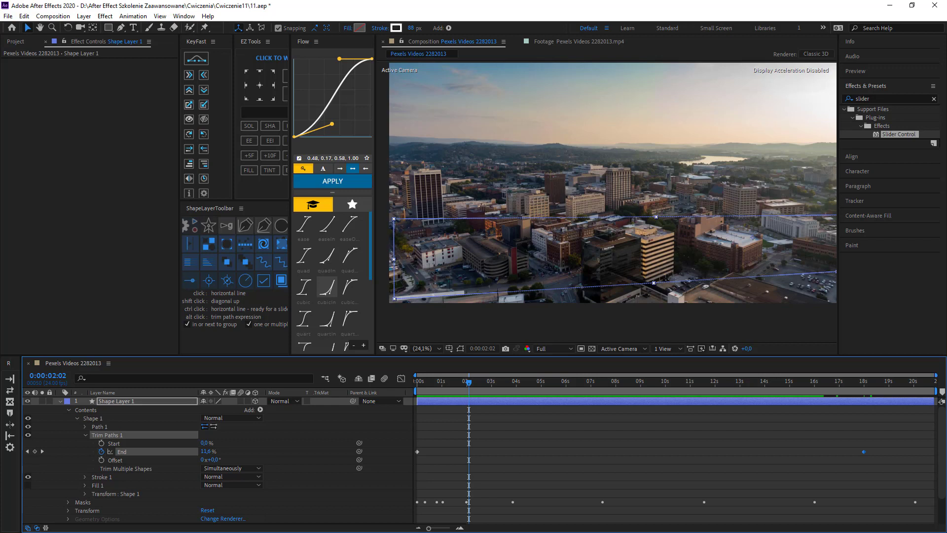
Add a new text layer reading '4000 m' and bring up the Slider Control search result.
{"action": "left_click", "coordinate": [60, 402]}
{"action": "right_click", "coordinate": [123, 475]}
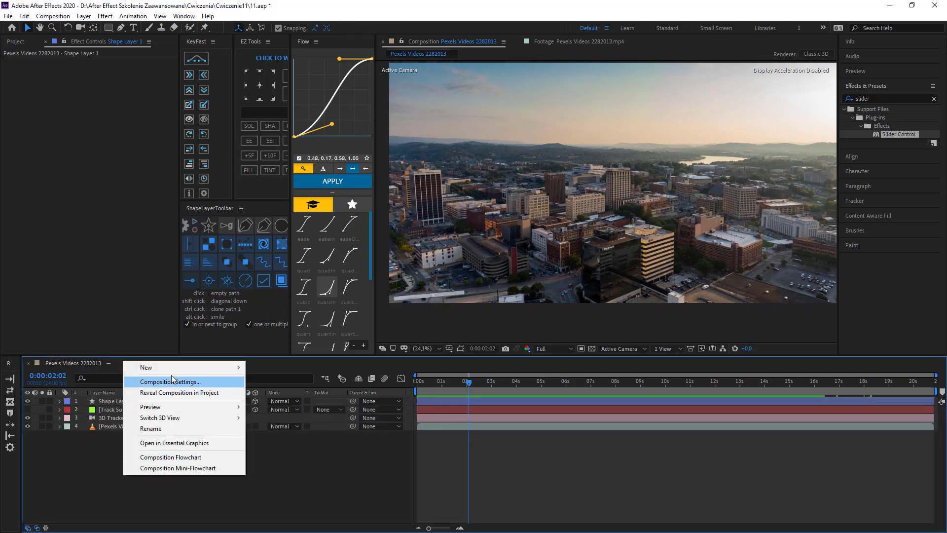
{"action": "mouse_move", "coordinate": [207, 368]}
{"action": "left_click", "coordinate": [296, 383]}
{"action": "type", "text": "4000"}
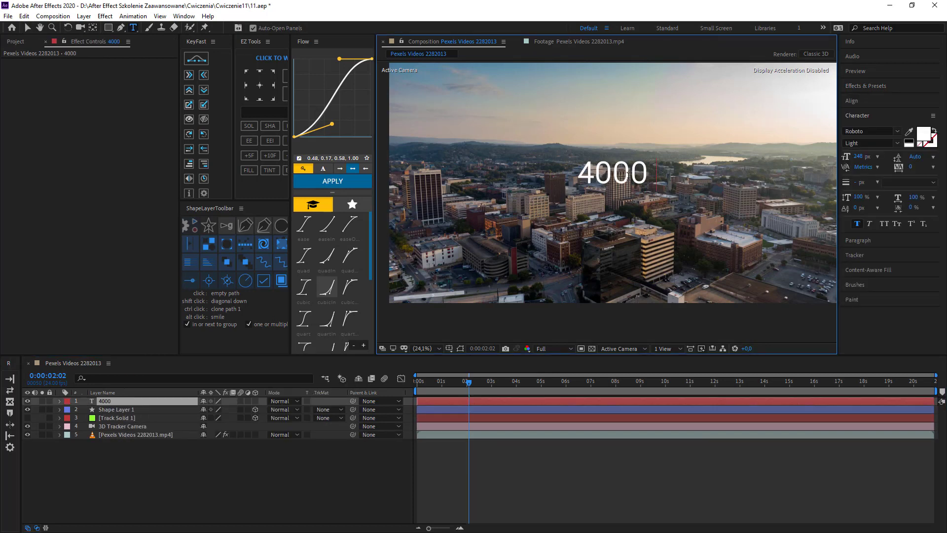
{"action": "type", "text": " m"}
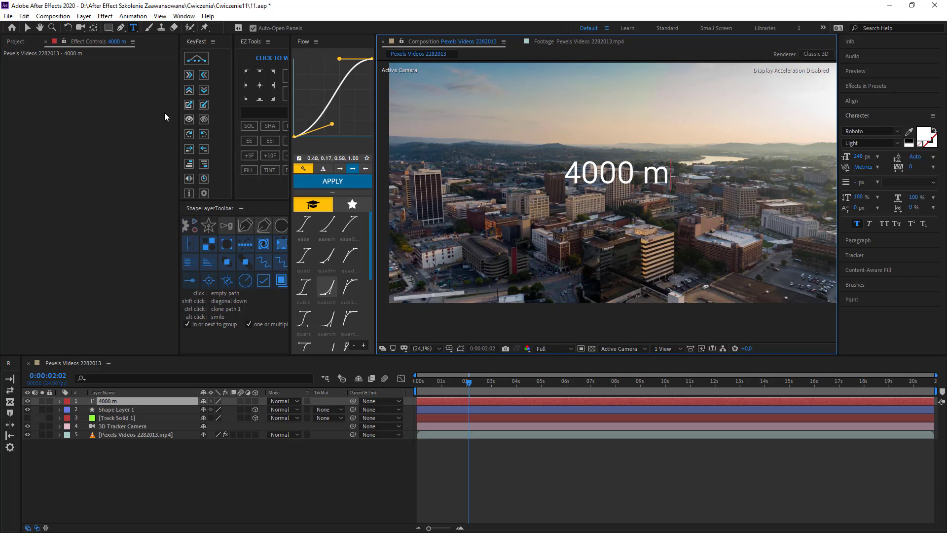
{"action": "left_click", "coordinate": [27, 28]}
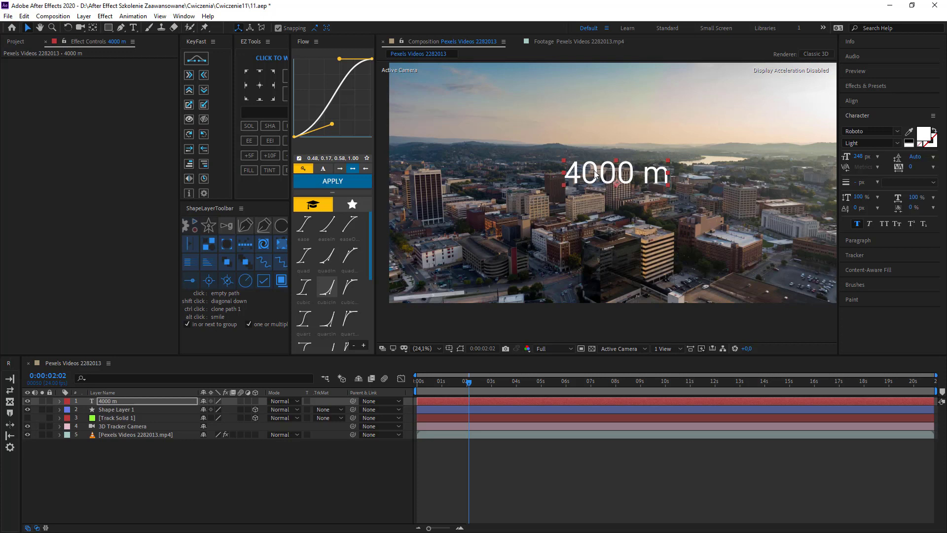
{"action": "left_click", "coordinate": [886, 88]}
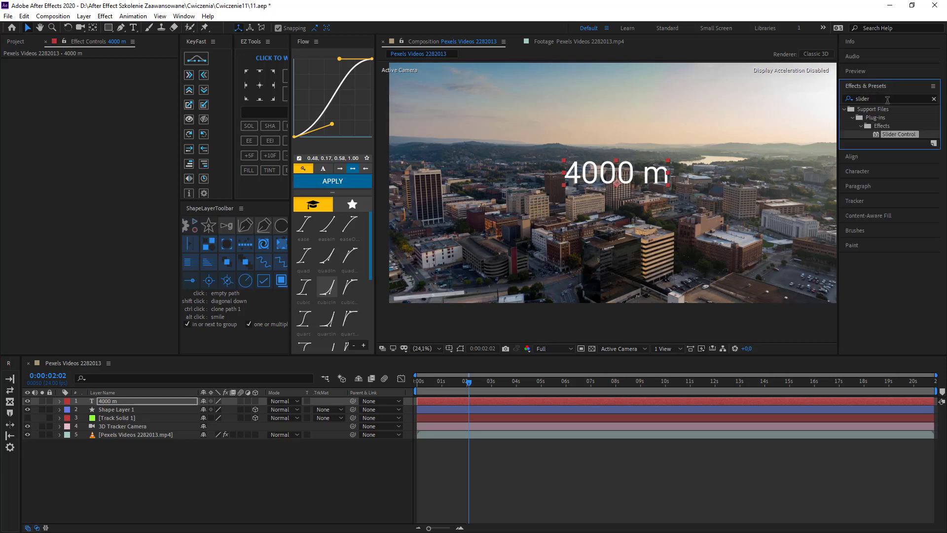
Apply Slider Control to the text layer, delete the ' m' unit, and set the slider to 0.
{"action": "left_click_drag", "start_coordinate": [894, 134], "coordinate": [115, 72]}
{"action": "left_click", "coordinate": [107, 71]}
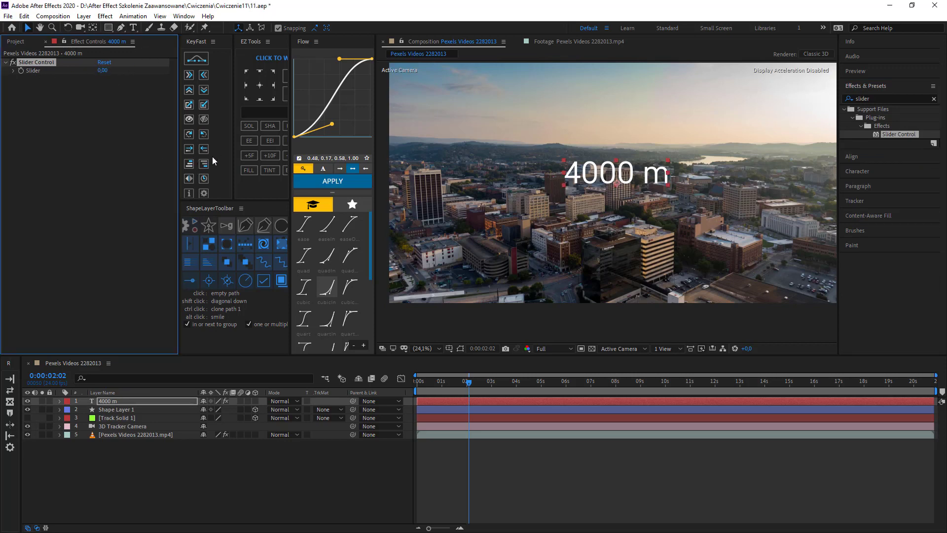
{"action": "double_click", "coordinate": [645, 177]}
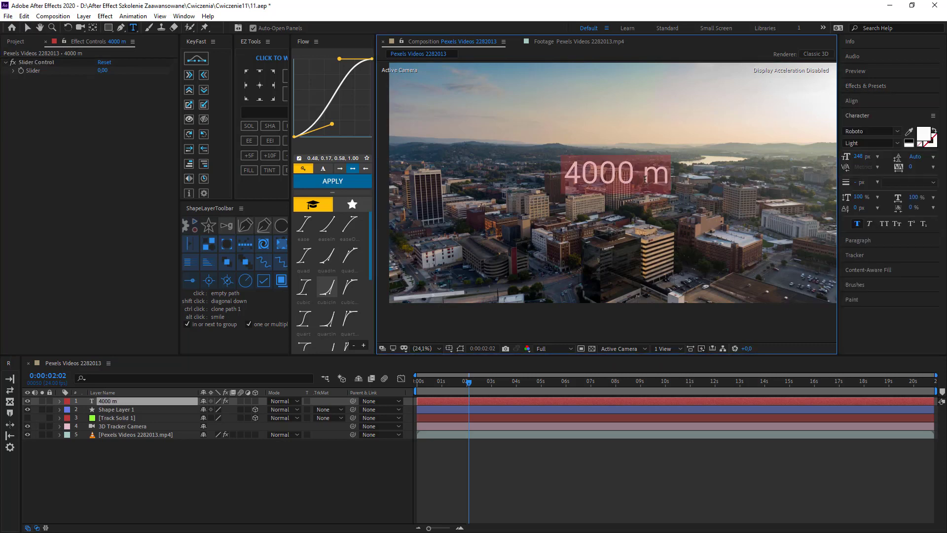
{"action": "left_click", "coordinate": [667, 178]}
{"action": "key", "text": "BackSpace"}
{"action": "key", "text": "BackSpace"}
{"action": "left_click", "coordinate": [138, 173]}
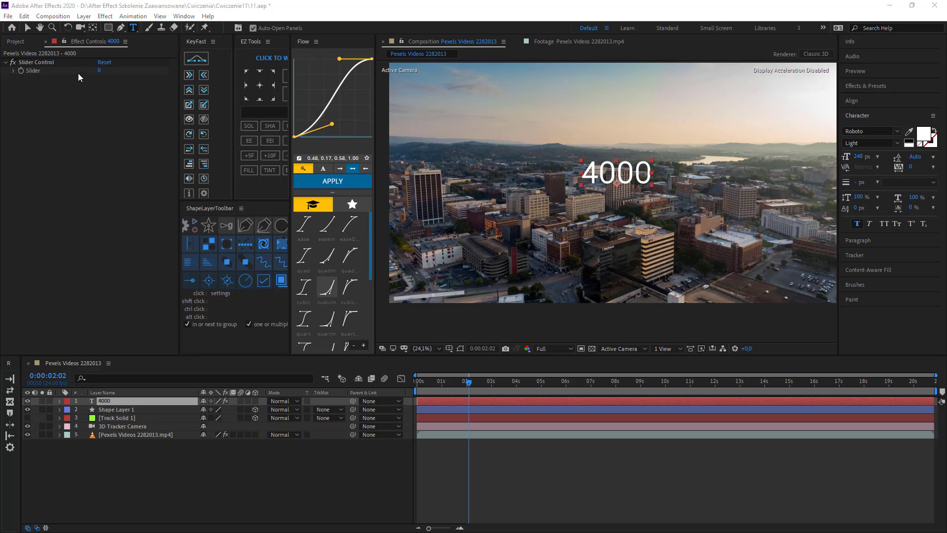
{"action": "mouse_move", "coordinate": [99, 70]}
{"action": "left_mouse_down"}
{"action": "mouse_move", "coordinate": [109, 70]}
{"action": "mouse_move", "coordinate": [99, 71]}
{"action": "left_mouse_up"}
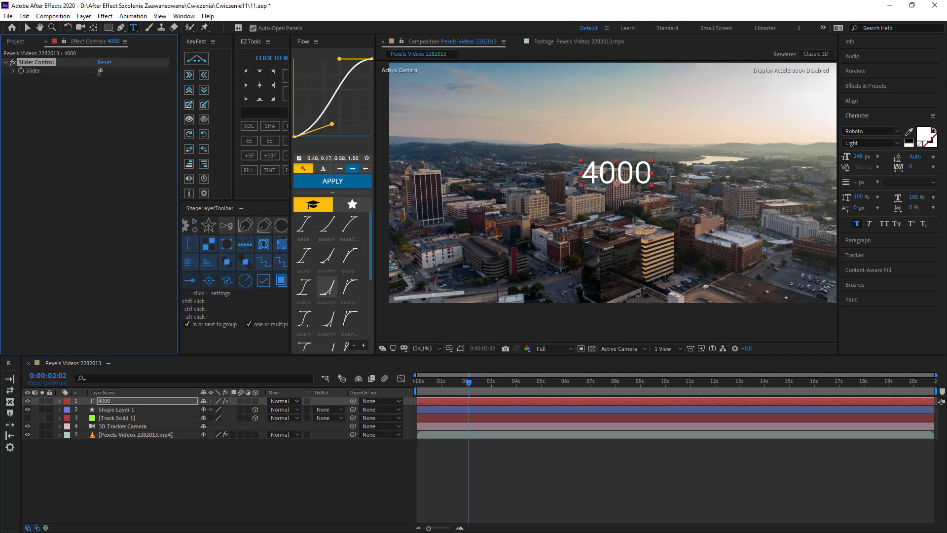
{"action": "type", "text": "0"}
{"action": "key", "text": "Return"}
Add a Source Text expression pick-whipped to the Slider value.
{"action": "left_click", "coordinate": [59, 401]}
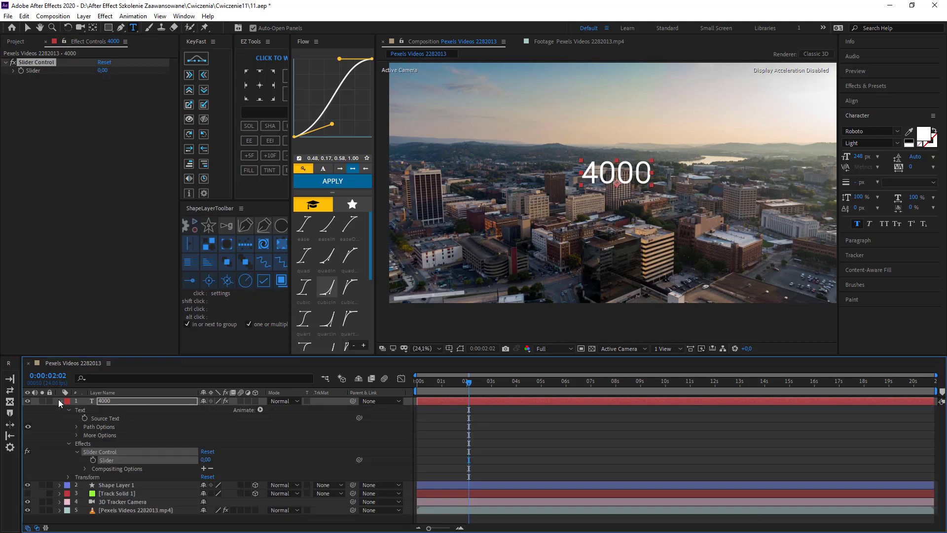
{"action": "left_click", "coordinate": [111, 420]}
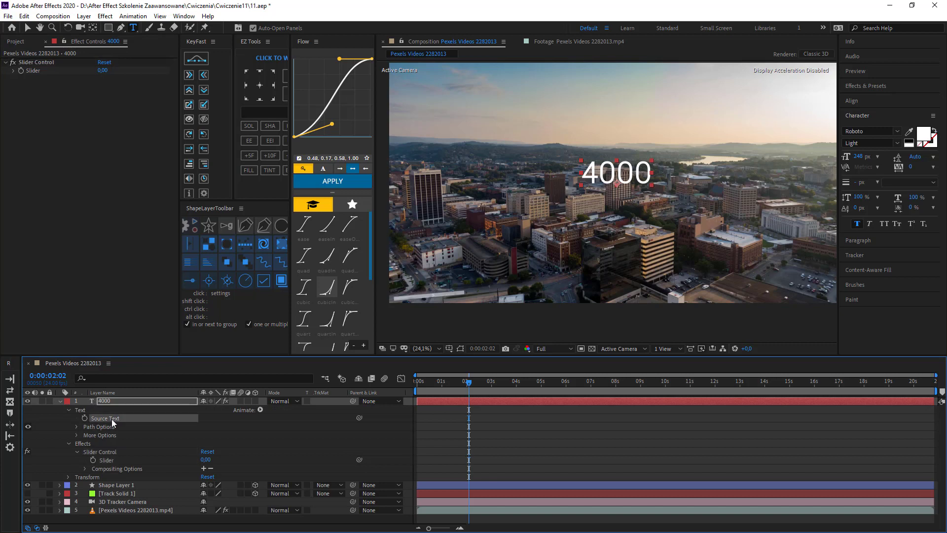
{"action": "left_click", "coordinate": [85, 418], "text": "alt"}
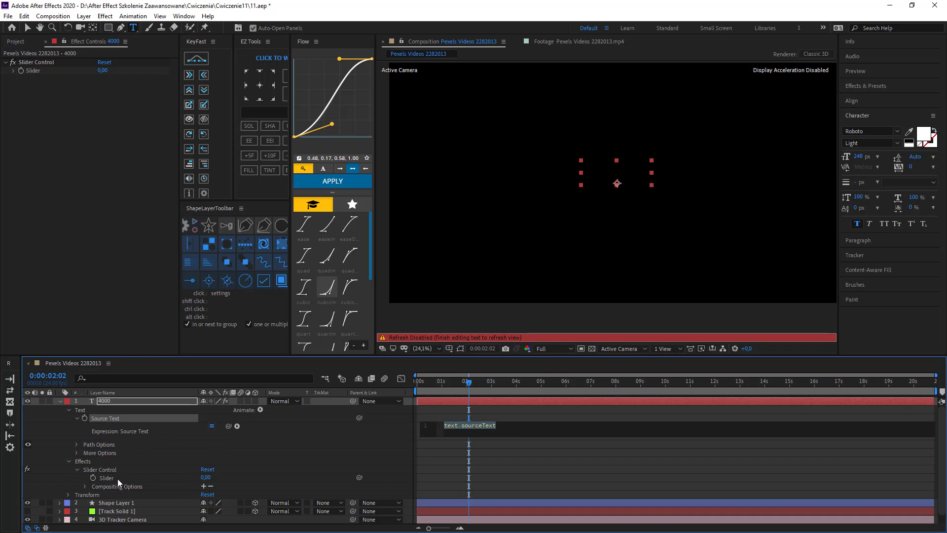
{"action": "left_click_drag", "start_coordinate": [229, 428], "coordinate": [110, 479]}
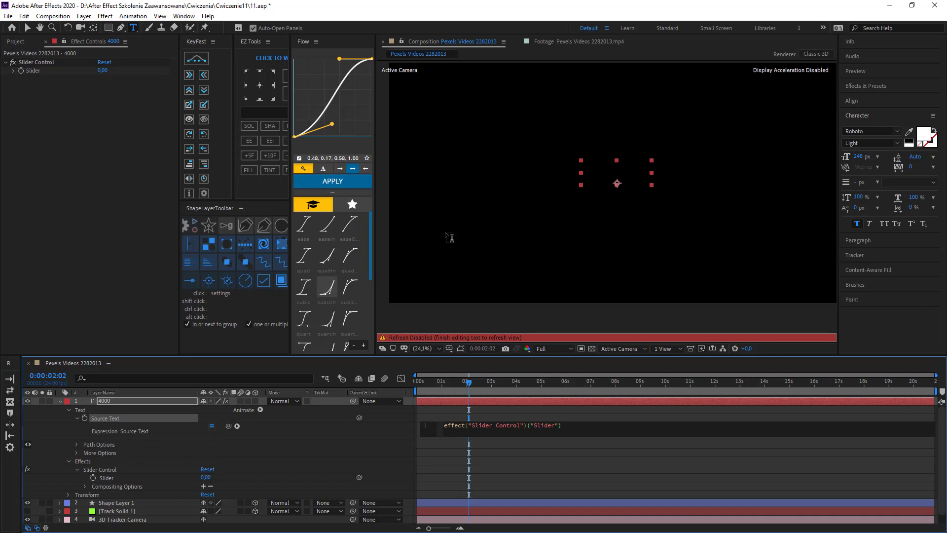
{"action": "left_click", "coordinate": [101, 330]}
Drag the slider up and down to test the counter.
{"action": "left_click_drag", "start_coordinate": [102, 70], "coordinate": [780, 123]}
{"action": "left_click", "coordinate": [29, 28]}
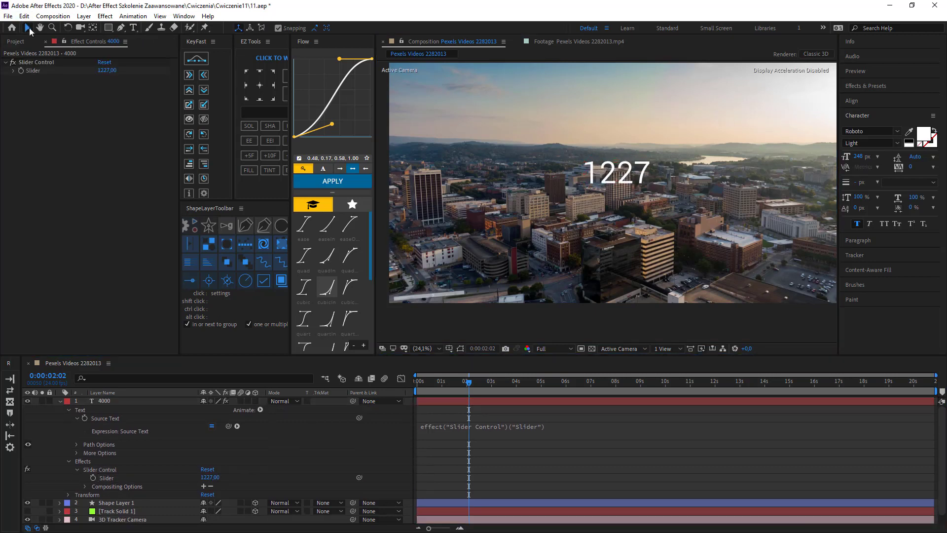
{"action": "mouse_move", "coordinate": [107, 71]}
{"action": "left_mouse_down"}
{"action": "mouse_move", "coordinate": [10, 74]}
{"action": "mouse_move", "coordinate": [107, 70]}
{"action": "mouse_move", "coordinate": [98, 71]}
{"action": "left_mouse_up"}
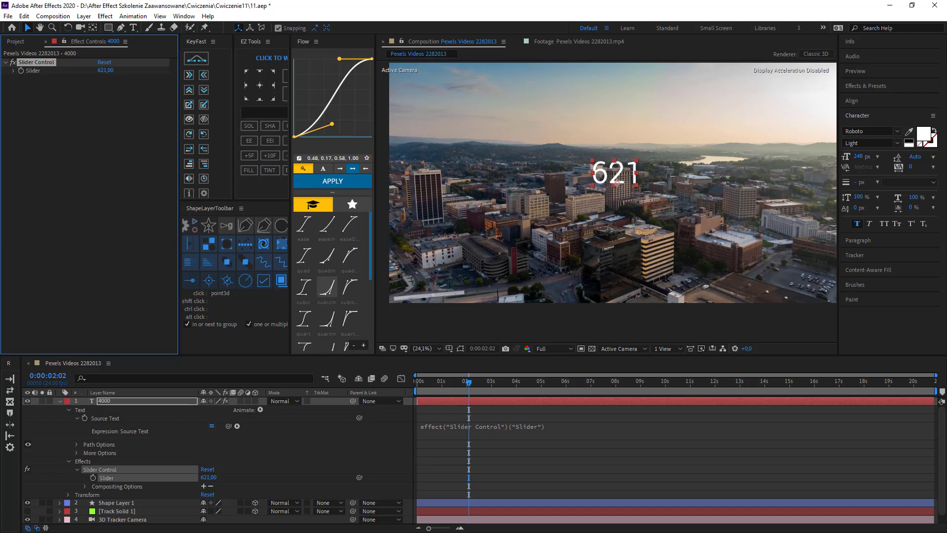
Wrap the Source Text expression as Math.round(effect("Slider Control")("Slider")) and return to frame 0.
{"action": "left_click", "coordinate": [425, 432]}
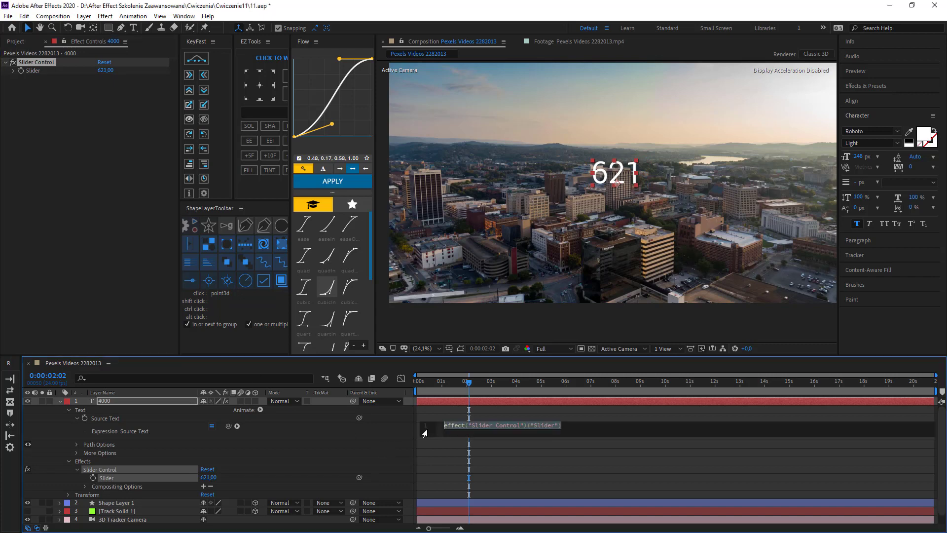
{"action": "left_click", "coordinate": [446, 428]}
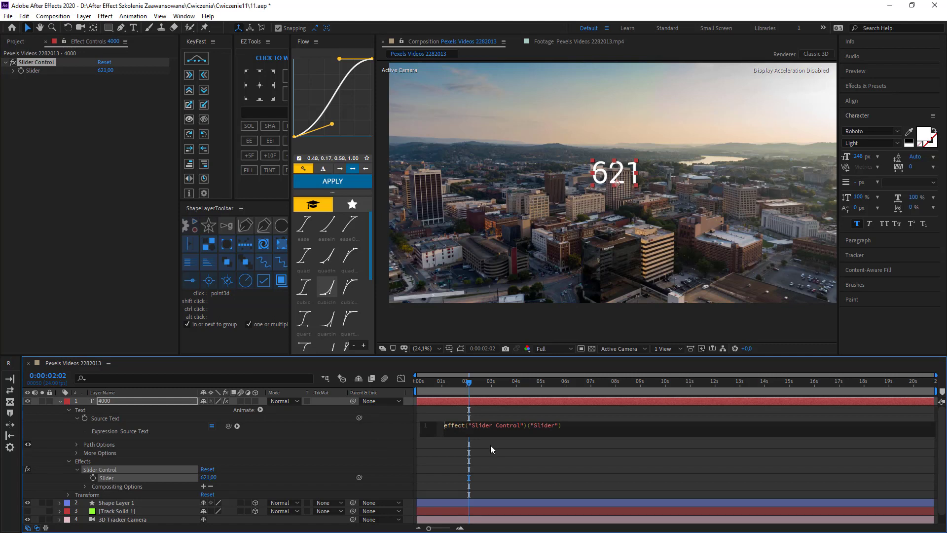
{"action": "type", "text": "Math"}
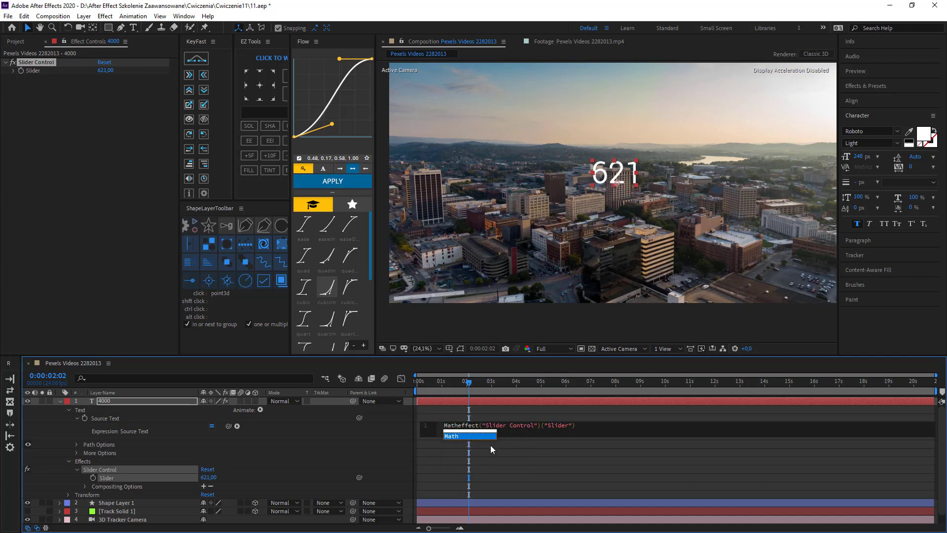
{"action": "type", "text": ".round"}
{"action": "key", "text": "Return"}
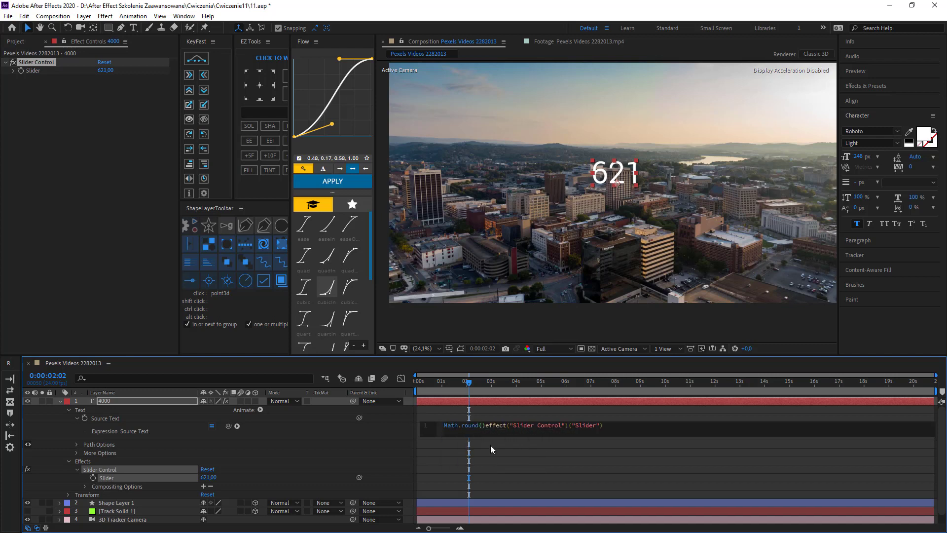
{"action": "key", "text": "Delete"}
{"action": "key", "text": "End"}
{"action": "type", "text": ")"}
{"action": "left_click", "coordinate": [491, 445]}
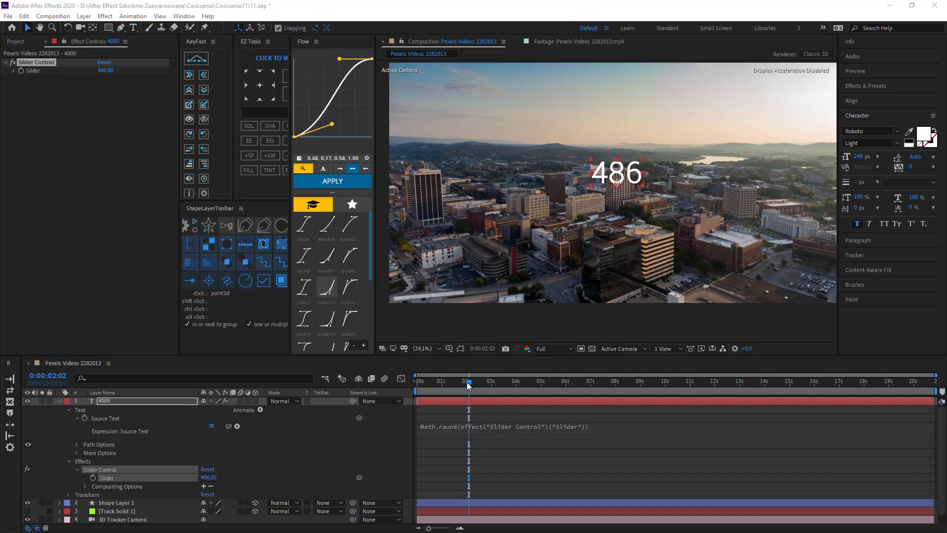
{"action": "left_click_drag", "start_coordinate": [468, 385], "coordinate": [407, 391]}
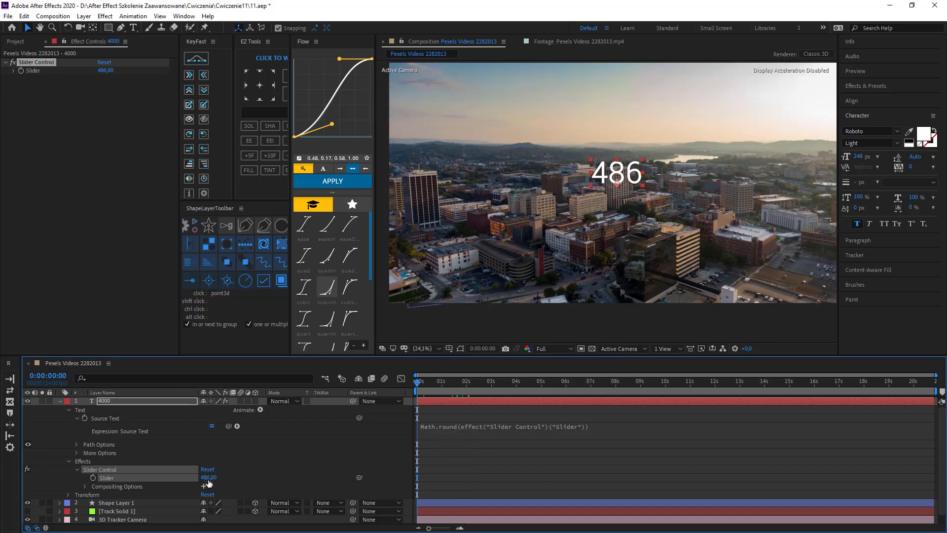
Keyframe the Slider at 0 at the start, set its end value at 18 seconds, and preview the count.
{"action": "type", "text": "0"}
{"action": "key", "text": "Return"}
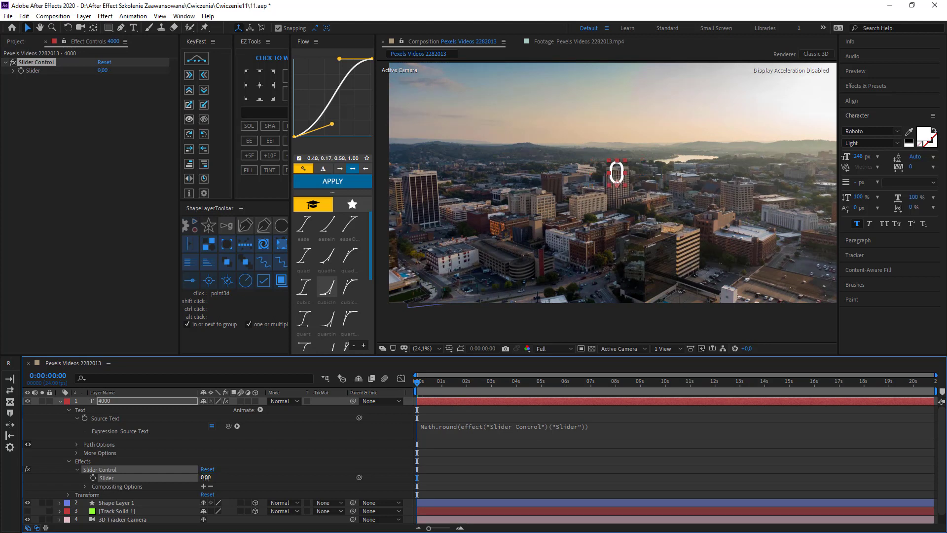
{"action": "left_click", "coordinate": [864, 383]}
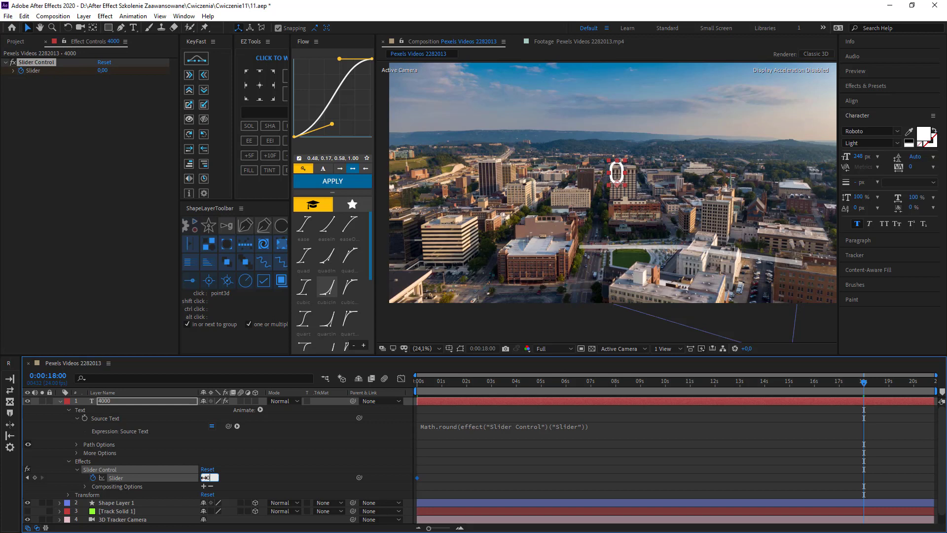
{"action": "type", "text": "4000"}
{"action": "key", "text": "Home"}
{"action": "key", "text": "space"}
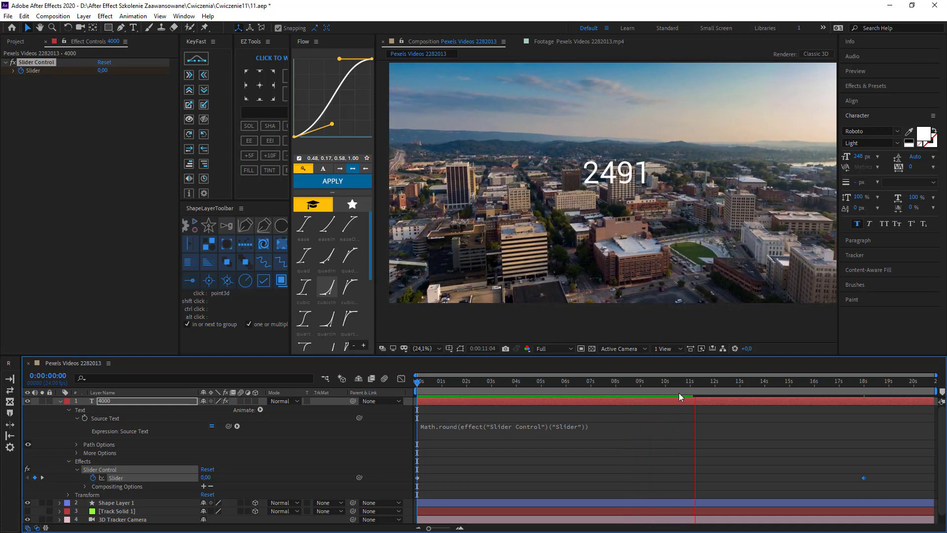
{"action": "key", "text": "space"}
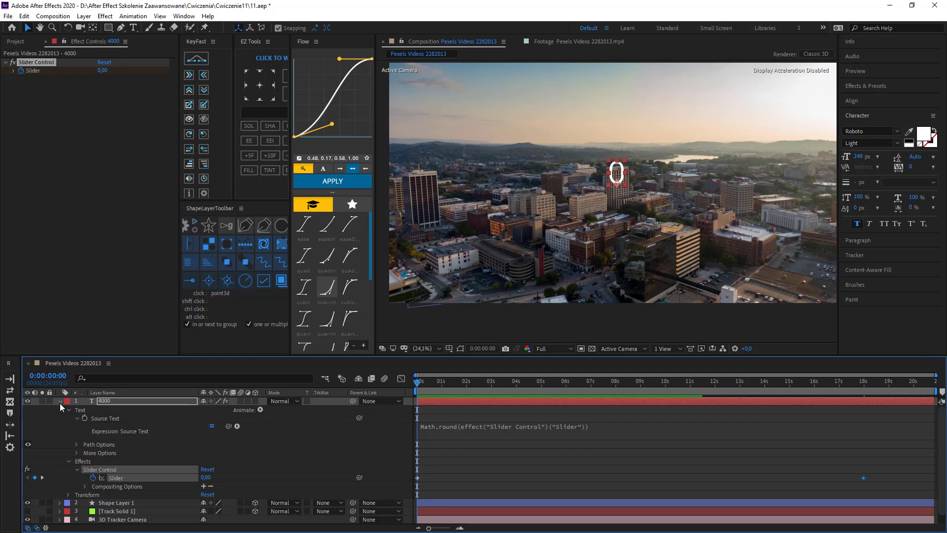
Select Path 1 in the road line's shape layer, collapsing Trim Paths 1.
{"action": "left_click", "coordinate": [60, 402]}
{"action": "key", "text": "ctrl+space"}
{"action": "key", "text": "Escape"}
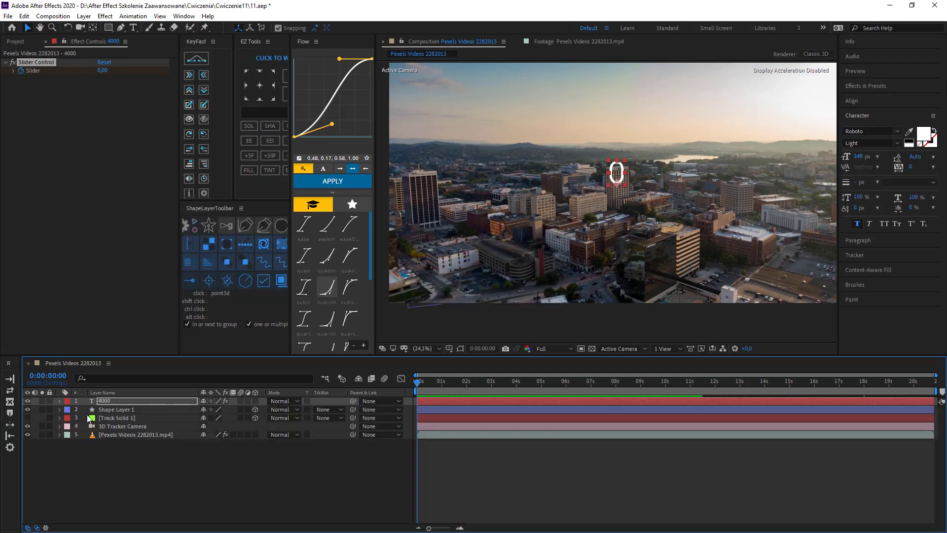
{"action": "left_click", "coordinate": [74, 410]}
{"action": "left_click", "coordinate": [59, 410]}
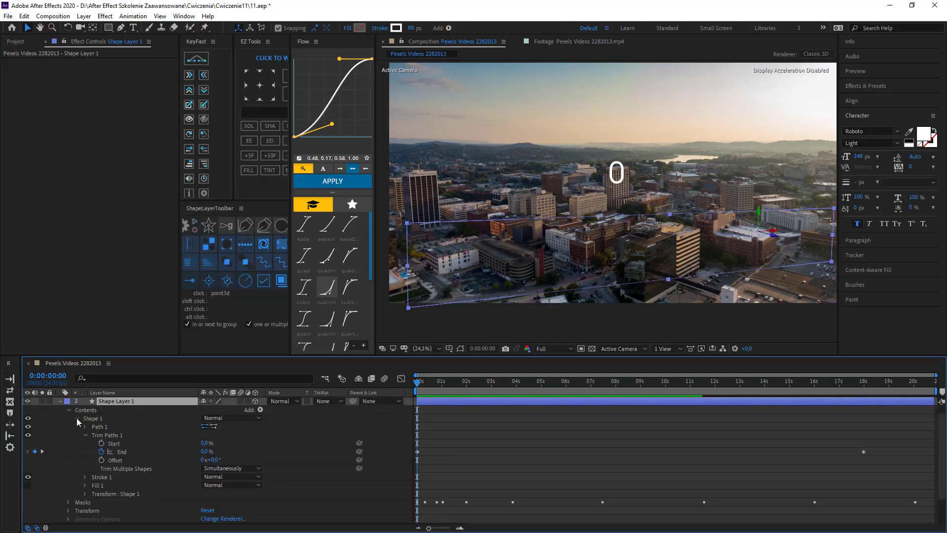
{"action": "left_click", "coordinate": [106, 427]}
{"action": "left_click", "coordinate": [85, 427]}
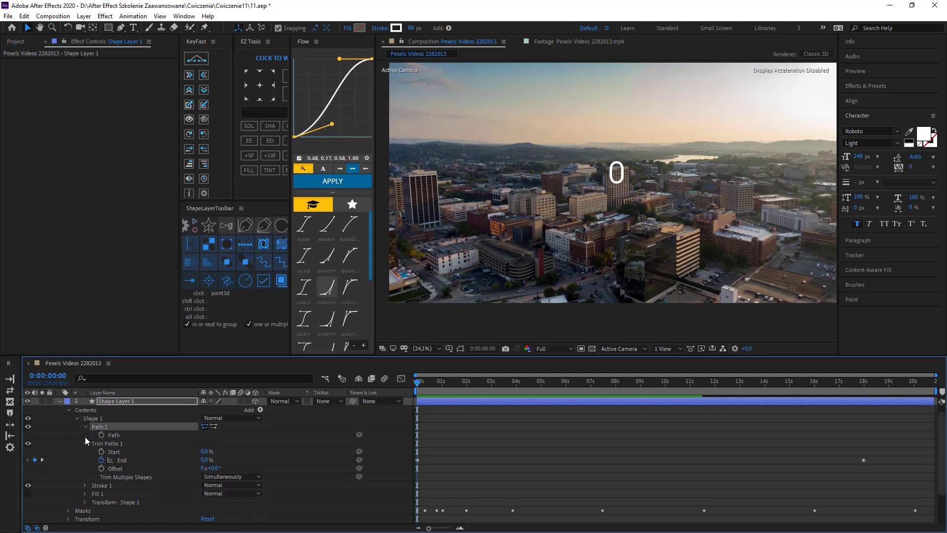
{"action": "left_click", "coordinate": [85, 442]}
Run Create Nulls From Paths > Trace Path on the road line's Path property.
{"action": "left_click", "coordinate": [185, 16]}
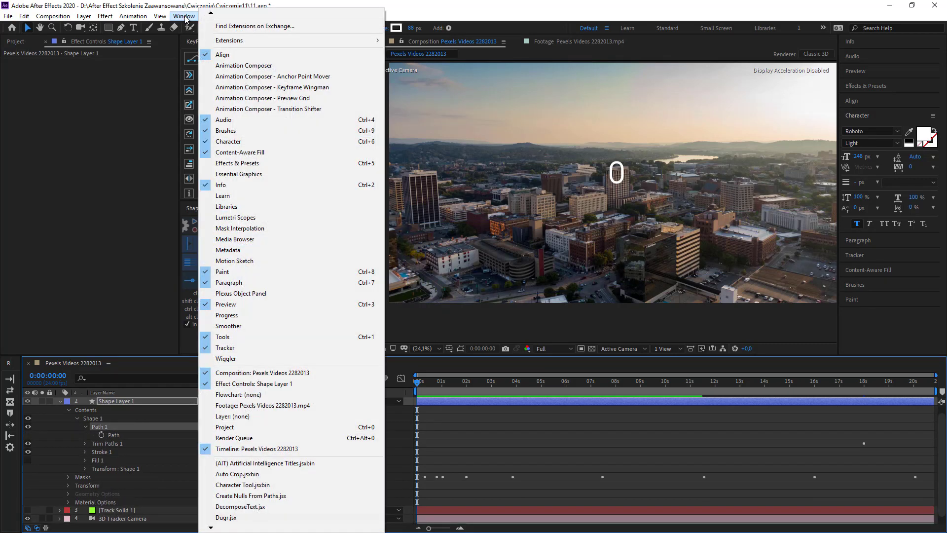
{"action": "left_click", "coordinate": [278, 499]}
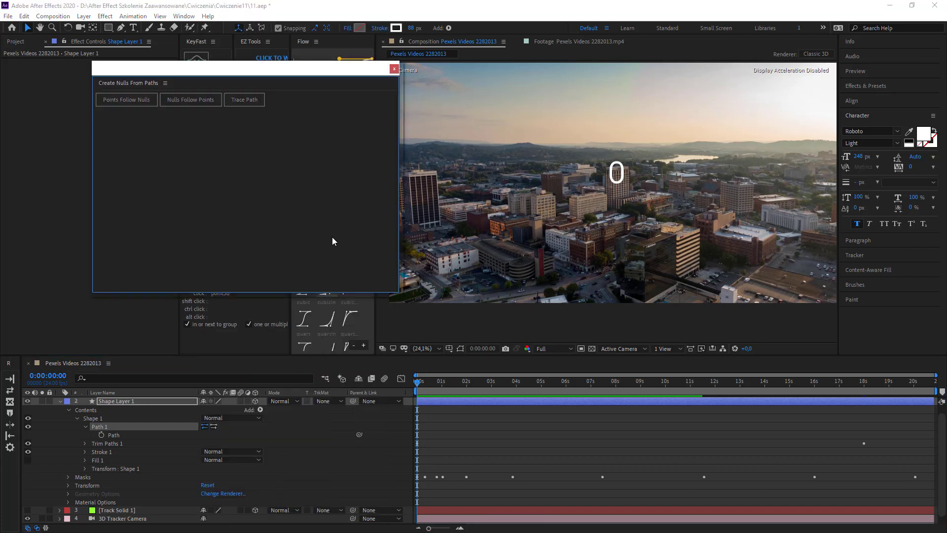
{"action": "left_click", "coordinate": [252, 102]}
{"action": "left_click", "coordinate": [501, 307]}
{"action": "left_click", "coordinate": [120, 436]}
{"action": "left_click", "coordinate": [244, 105]}
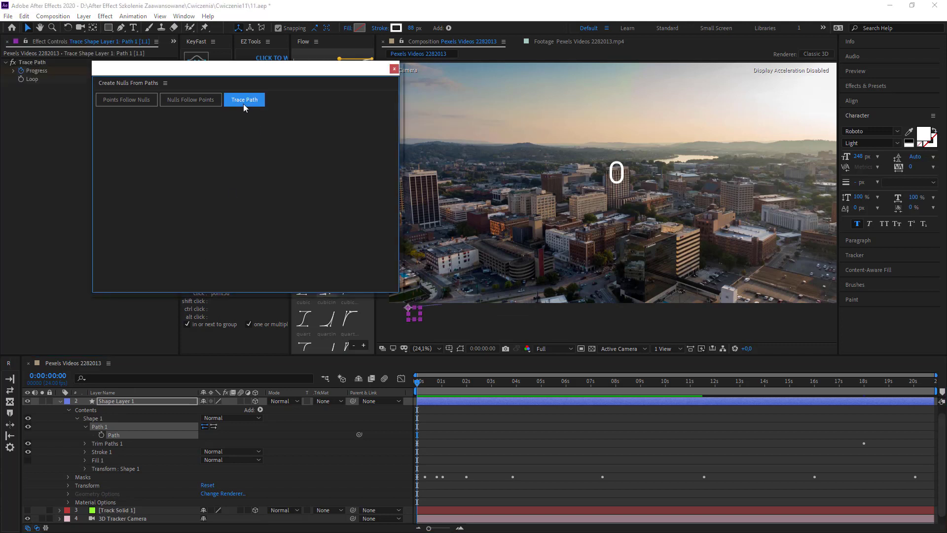
Scrub to check the tracer, turn off Loop in Effect Controls, and return to the start.
{"action": "mouse_move", "coordinate": [419, 383]}
{"action": "left_mouse_down"}
{"action": "mouse_move", "coordinate": [437, 386]}
{"action": "mouse_move", "coordinate": [427, 387]}
{"action": "left_mouse_up"}
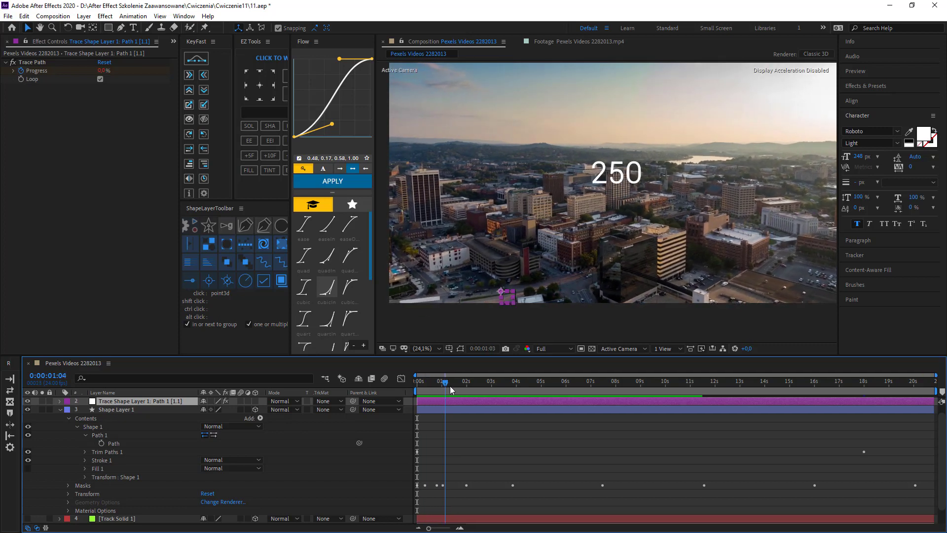
{"action": "mouse_move", "coordinate": [425, 386]}
{"action": "left_mouse_down"}
{"action": "mouse_move", "coordinate": [546, 384]}
{"action": "mouse_move", "coordinate": [420, 380]}
{"action": "left_mouse_up"}
{"action": "left_click", "coordinate": [100, 79]}
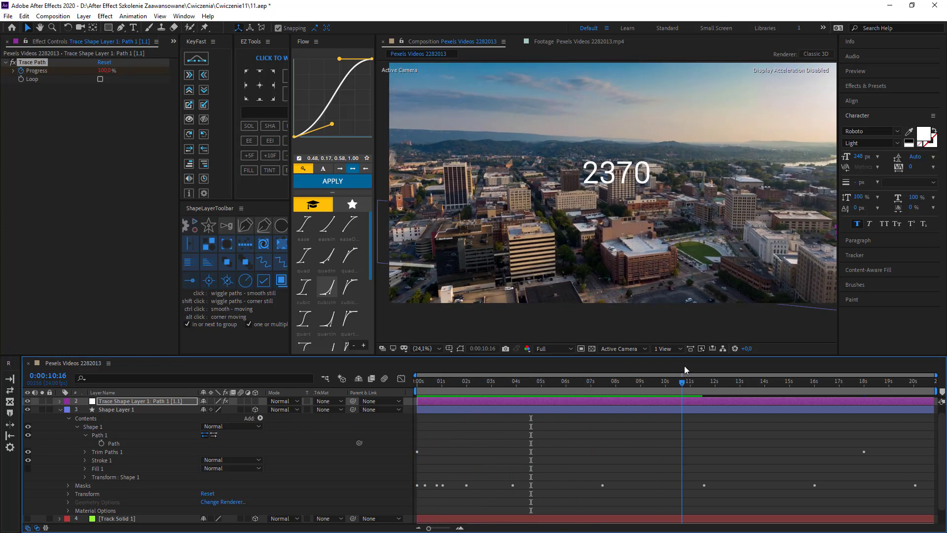
{"action": "key", "text": "Home"}
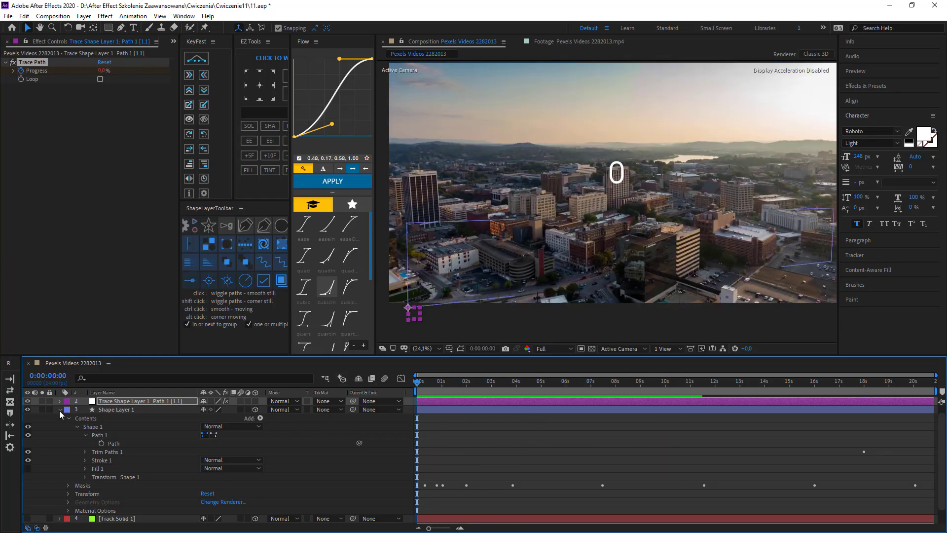
Reveal the trace layer's Progress, remove its keyframes, and add an expression to it.
{"action": "left_click", "coordinate": [61, 410]}
{"action": "left_click", "coordinate": [60, 410]}
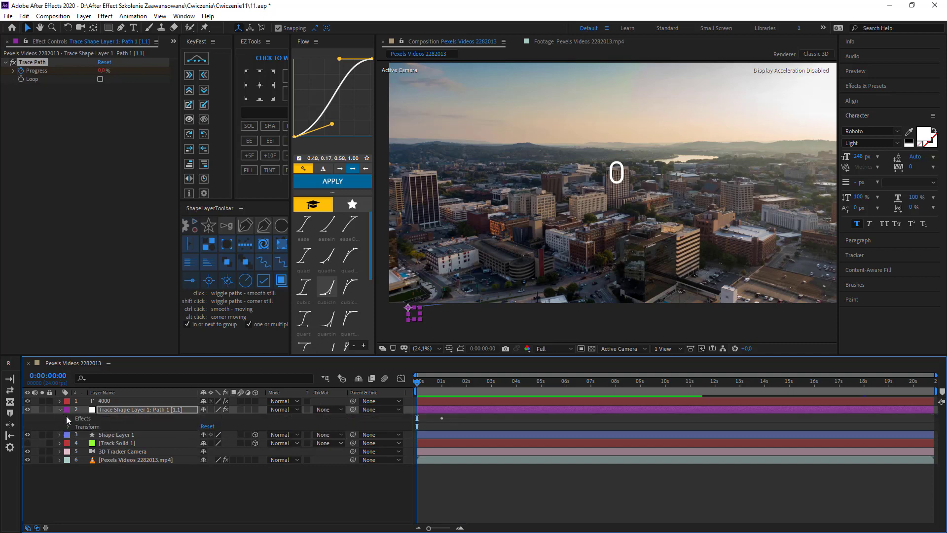
{"action": "left_click", "coordinate": [60, 435]}
{"action": "key", "text": "u"}
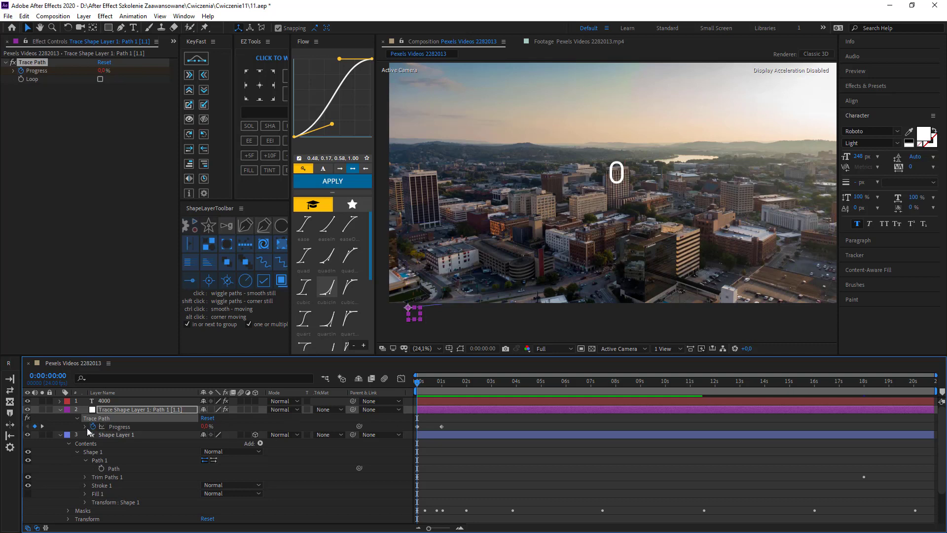
{"action": "left_click", "coordinate": [93, 426]}
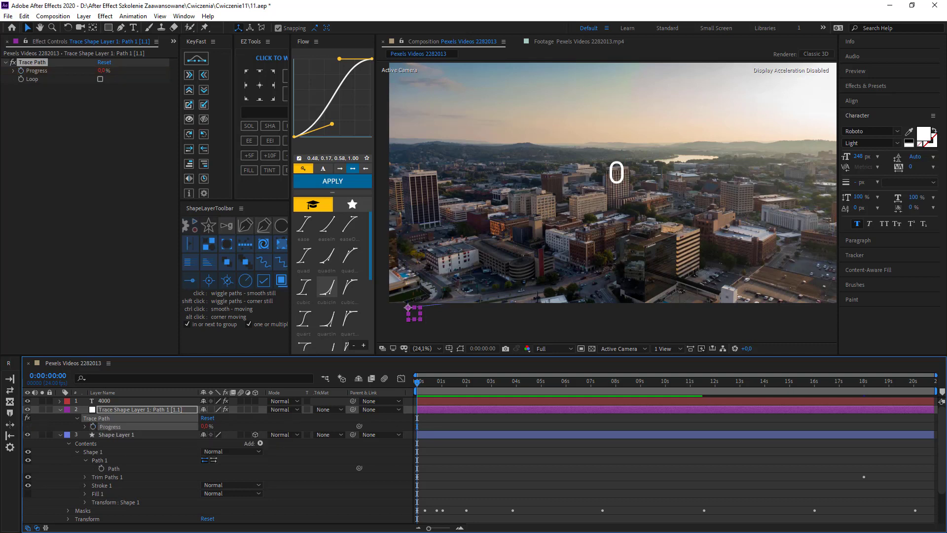
{"action": "left_click", "coordinate": [92, 427], "text": "alt"}
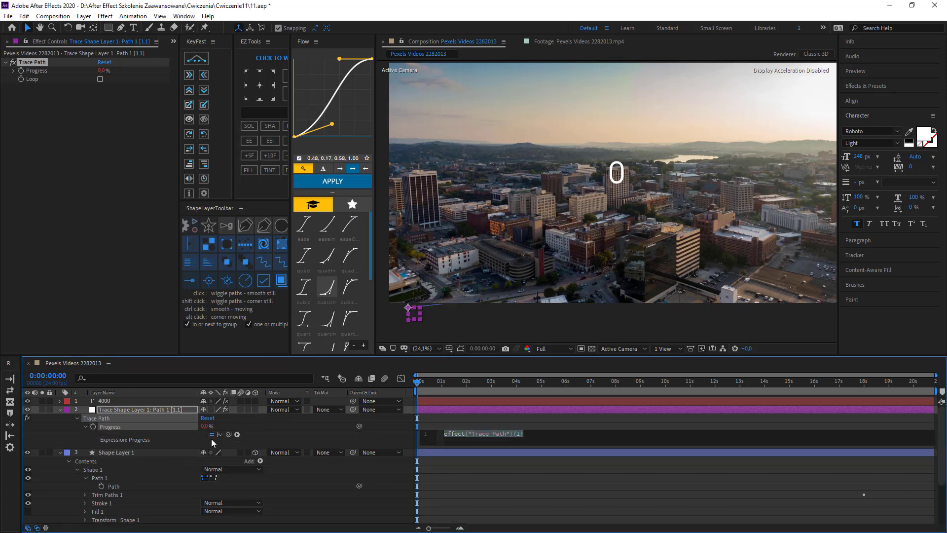
Pick-whip the Progress expression to Trim Paths 1 End and scrub to confirm the tracer follows.
{"action": "left_click", "coordinate": [85, 494]}
{"action": "scroll", "coordinate": [86, 494], "scroll_direction": "down", "scroll_amount": 1}
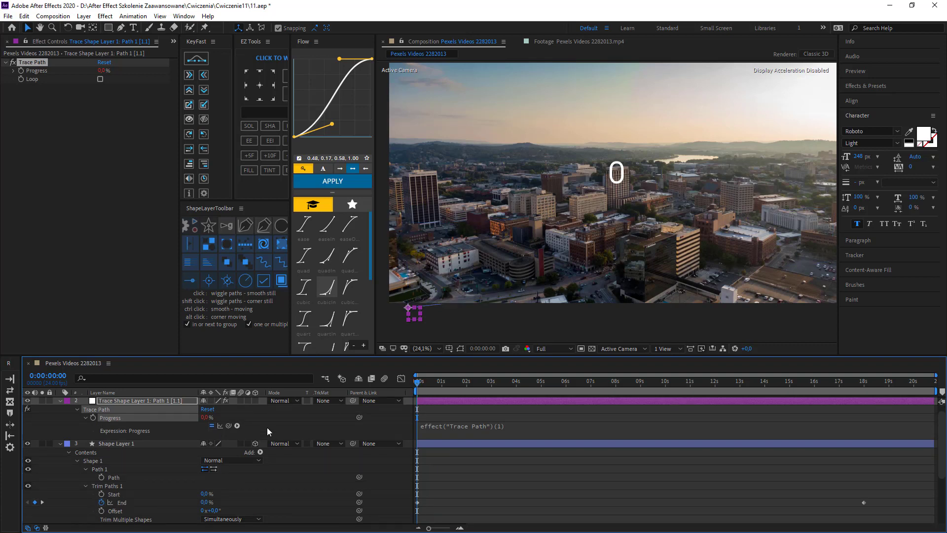
{"action": "left_click_drag", "start_coordinate": [228, 426], "coordinate": [121, 503]}
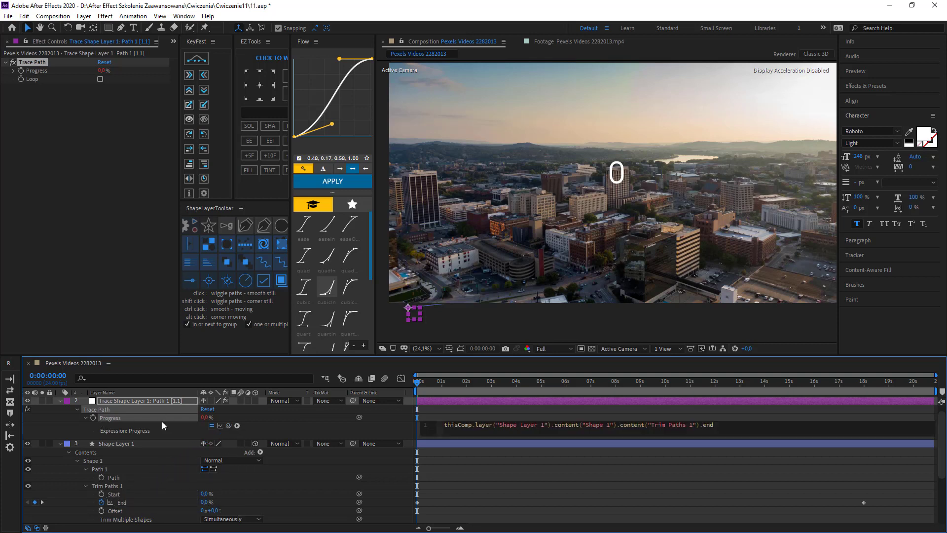
{"action": "left_click_drag", "start_coordinate": [417, 383], "coordinate": [466, 381]}
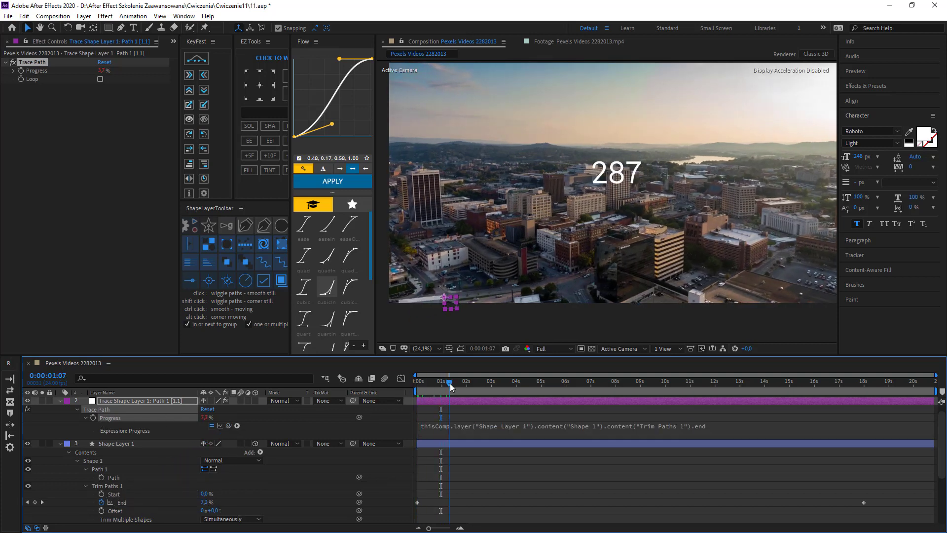
{"action": "mouse_move", "coordinate": [467, 381]}
{"action": "left_mouse_down"}
{"action": "mouse_move", "coordinate": [523, 381]}
{"action": "mouse_move", "coordinate": [495, 380]}
{"action": "left_mouse_up"}
Move the counter text to the road line's starting point at frame 0.
{"action": "left_click", "coordinate": [59, 400]}
{"action": "left_click", "coordinate": [111, 402]}
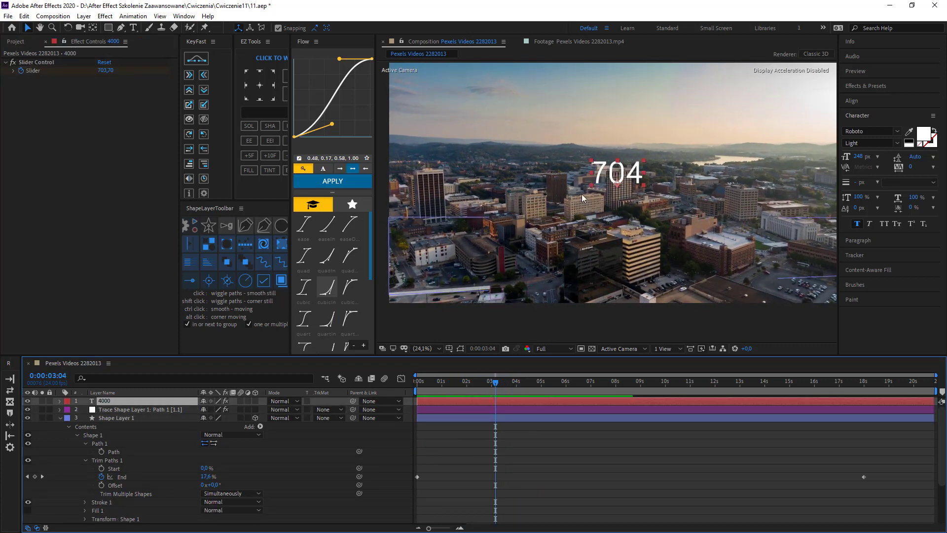
{"action": "left_click_drag", "start_coordinate": [625, 178], "coordinate": [433, 281]}
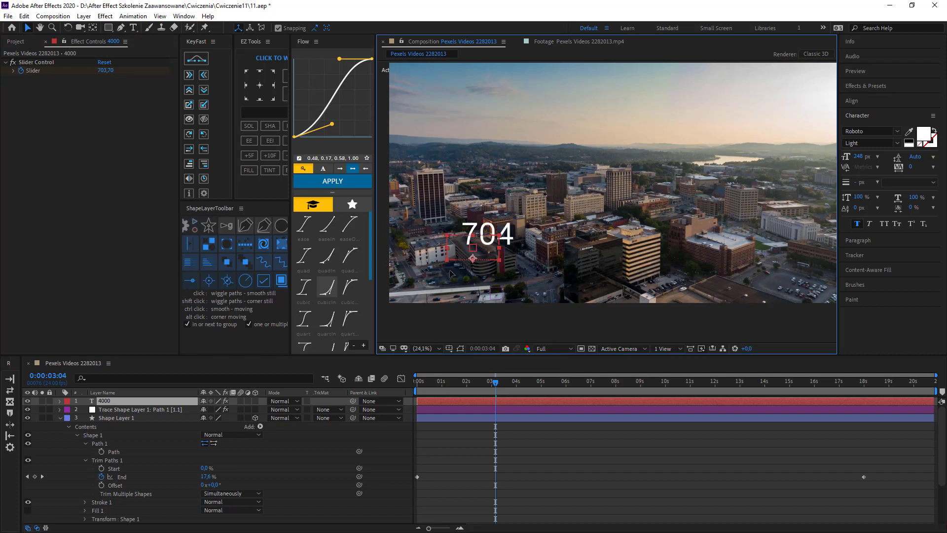
{"action": "left_click_drag", "start_coordinate": [496, 385], "coordinate": [368, 389]}
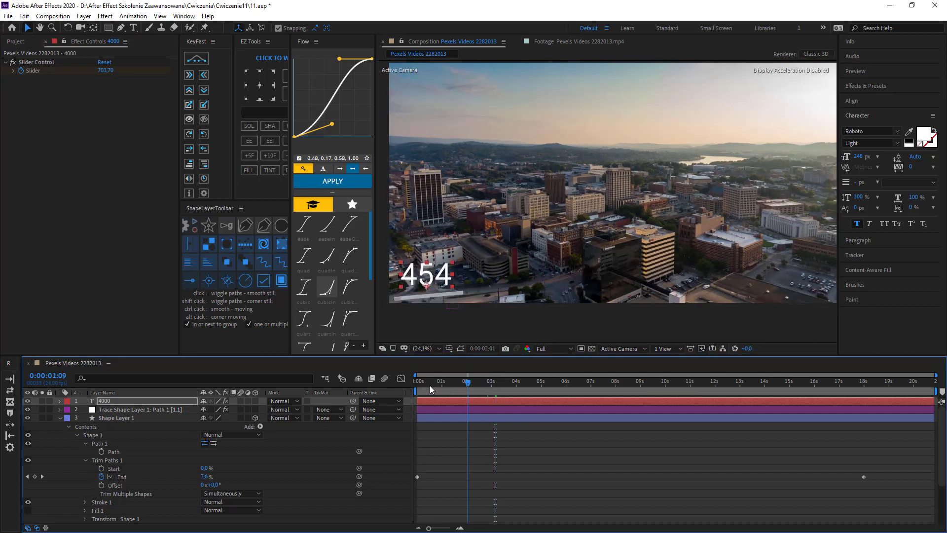
{"action": "left_click_drag", "start_coordinate": [430, 281], "coordinate": [416, 290]}
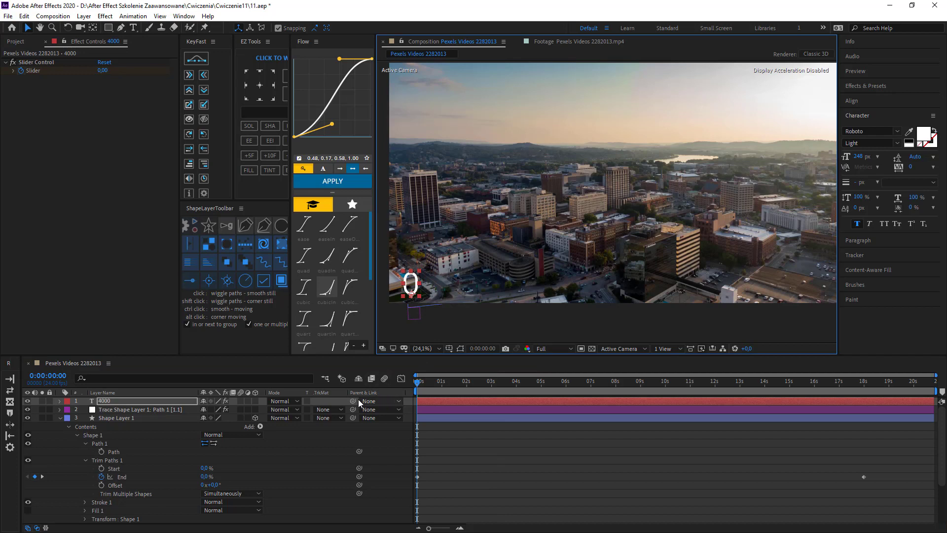
Parent the counter text to the Trace Shape Layer 1 null and scrub to check it follows.
{"action": "left_click_drag", "start_coordinate": [353, 403], "coordinate": [148, 410]}
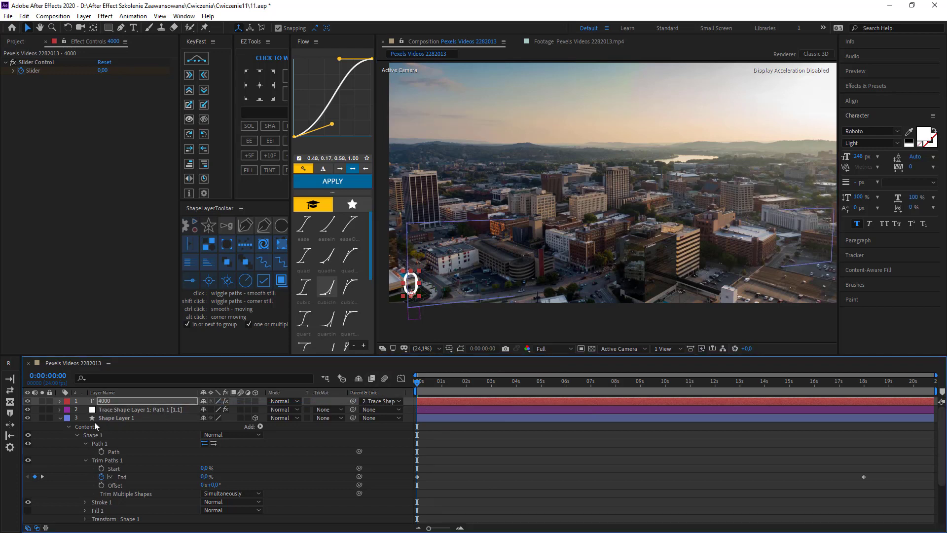
{"action": "left_click", "coordinate": [60, 420]}
{"action": "left_click", "coordinate": [291, 454]}
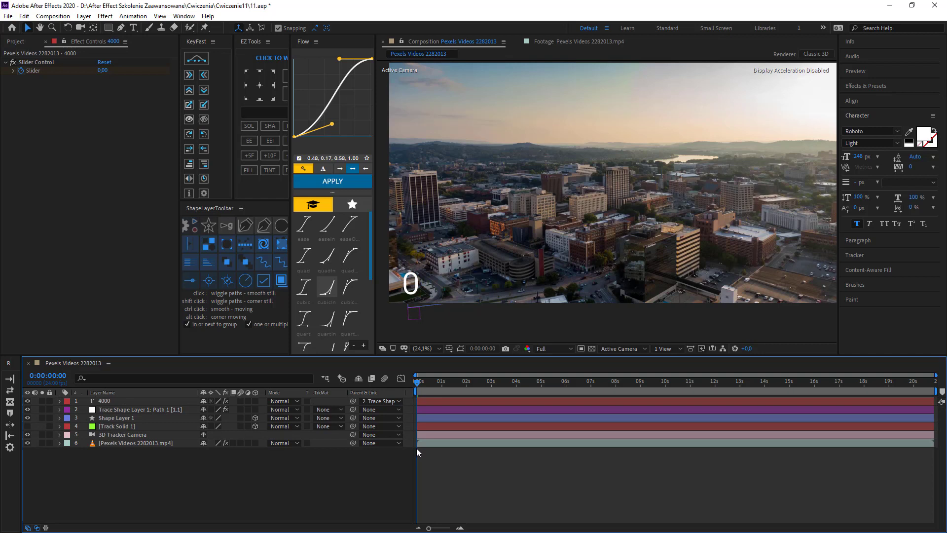
{"action": "mouse_move", "coordinate": [417, 384]}
{"action": "left_mouse_down"}
{"action": "mouse_move", "coordinate": [493, 385]}
{"action": "mouse_move", "coordinate": [712, 358]}
{"action": "mouse_move", "coordinate": [766, 381]}
{"action": "left_mouse_up"}
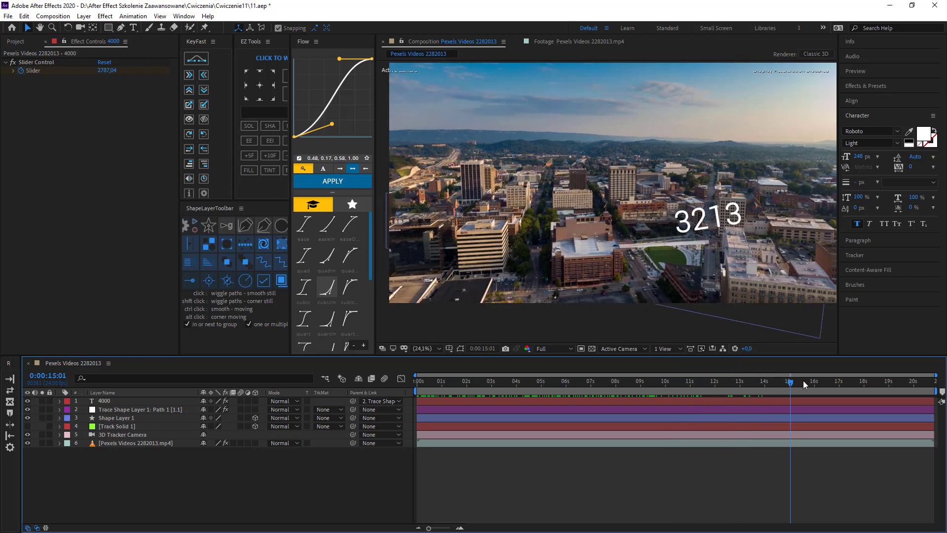
Preview the counter riding the line from around 15 seconds.
{"action": "left_click_drag", "start_coordinate": [767, 381], "coordinate": [794, 381]}
{"action": "left_click", "coordinate": [789, 473]}
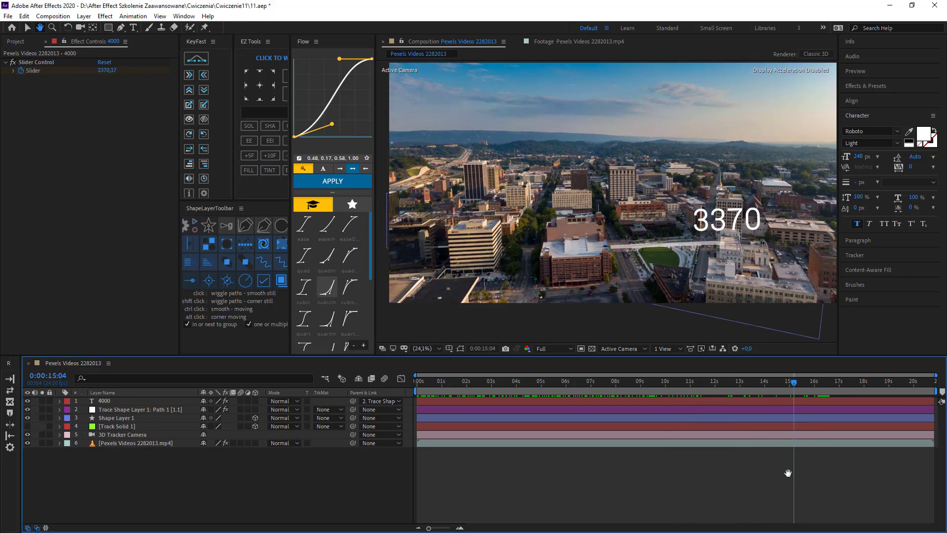
{"action": "key", "text": "v"}
{"action": "key", "text": "space"}
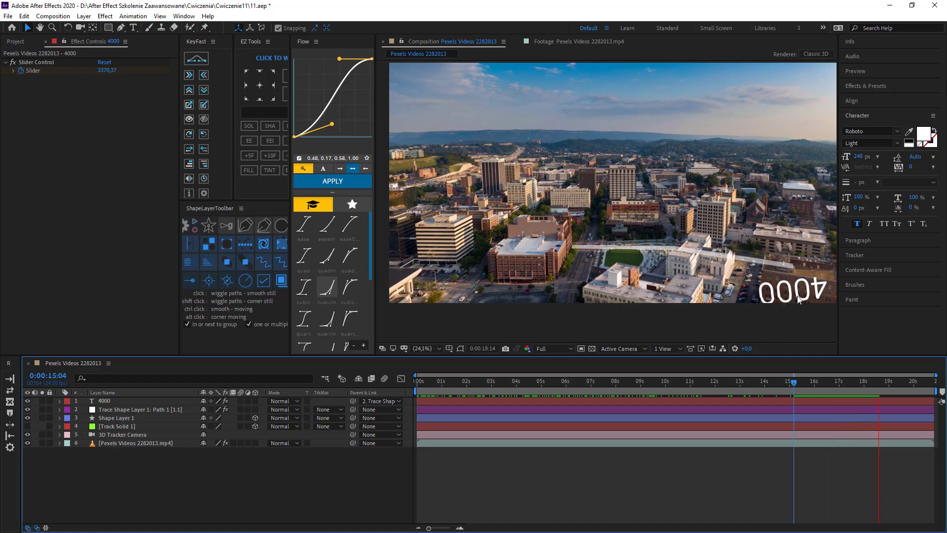
{"action": "left_click", "coordinate": [815, 381]}
Trim the counter layer's out point at 0:00:19:23 where it reads 4000, then preview from 14 seconds.
{"action": "left_click_drag", "start_coordinate": [833, 381], "coordinate": [863, 384]}
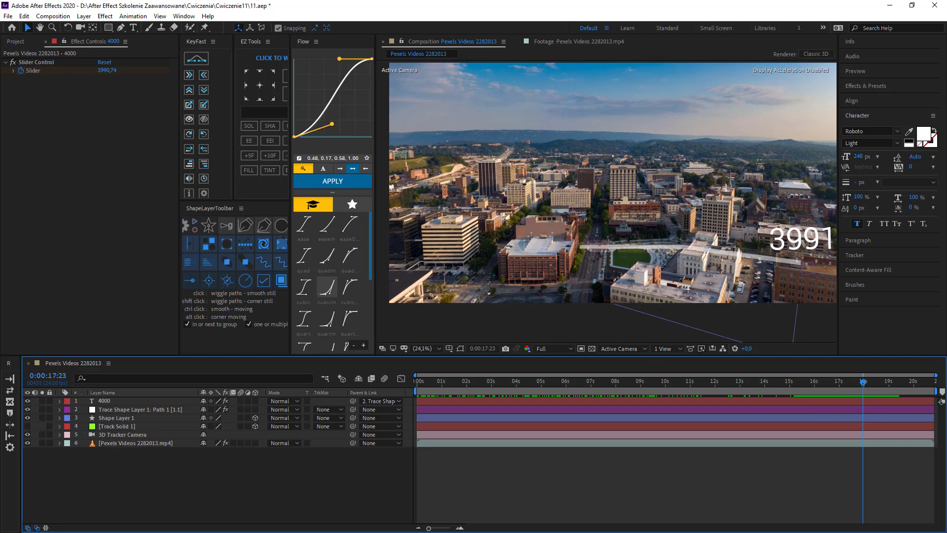
{"action": "mouse_move", "coordinate": [864, 384]}
{"action": "left_mouse_down"}
{"action": "mouse_move", "coordinate": [915, 383]}
{"action": "mouse_move", "coordinate": [914, 393]}
{"action": "left_mouse_up"}
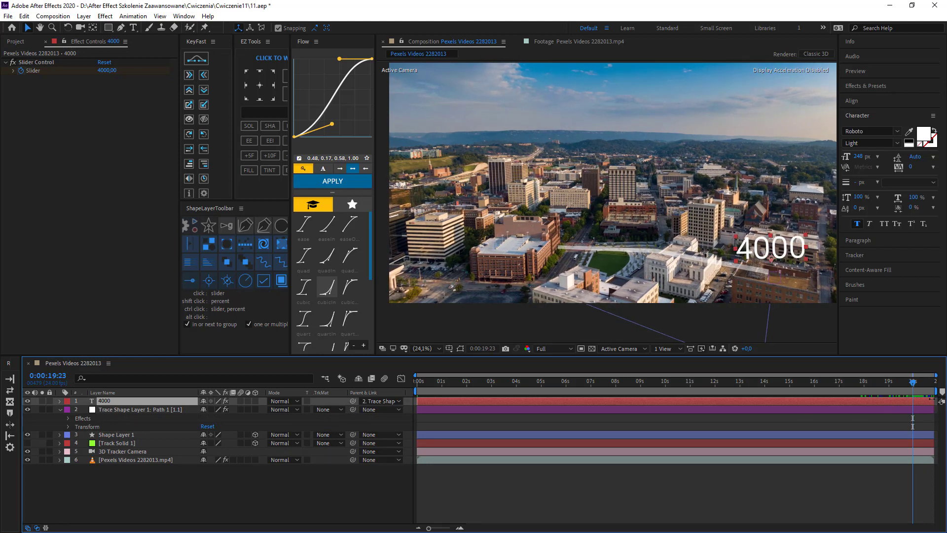
{"action": "left_click_drag", "start_coordinate": [931, 400], "coordinate": [914, 401]}
{"action": "key", "text": "Page_Down"}
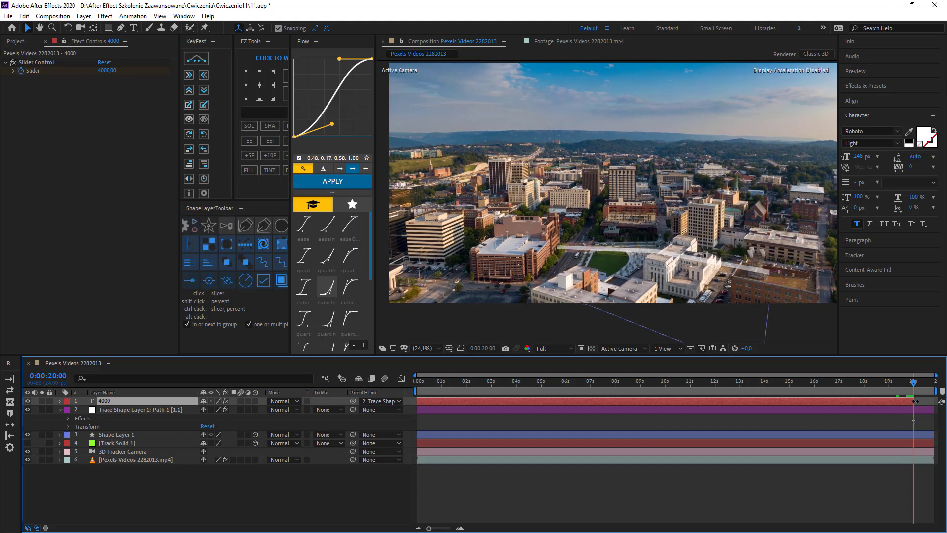
{"action": "left_click_drag", "start_coordinate": [915, 386], "coordinate": [779, 393]}
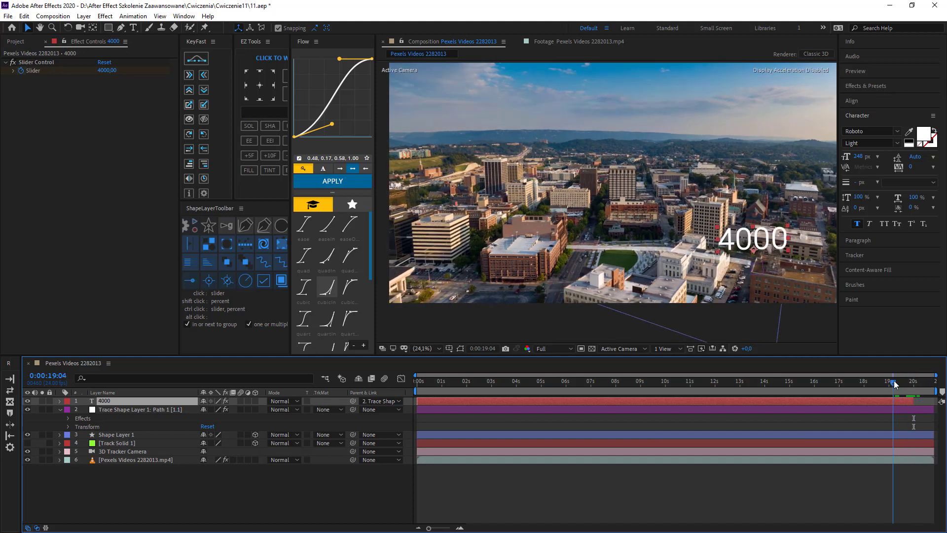
{"action": "key", "text": "space"}
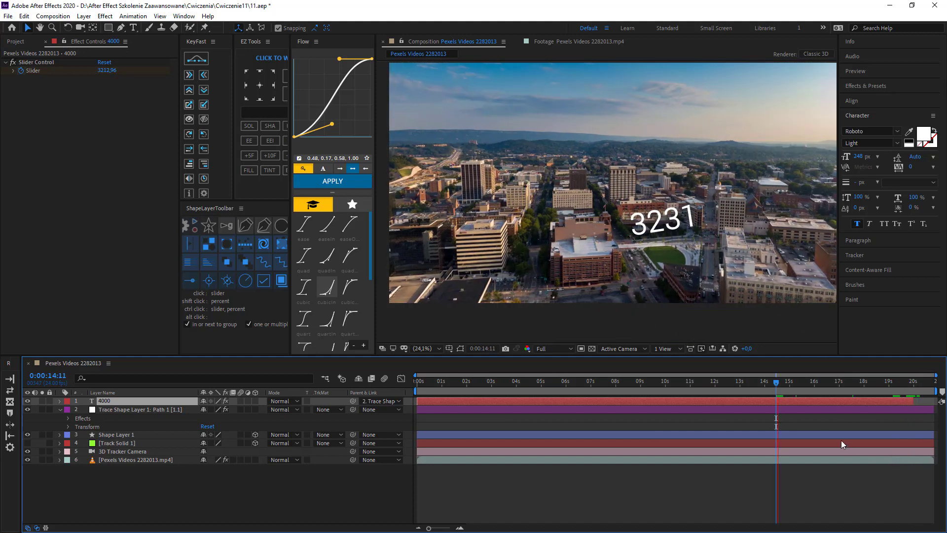